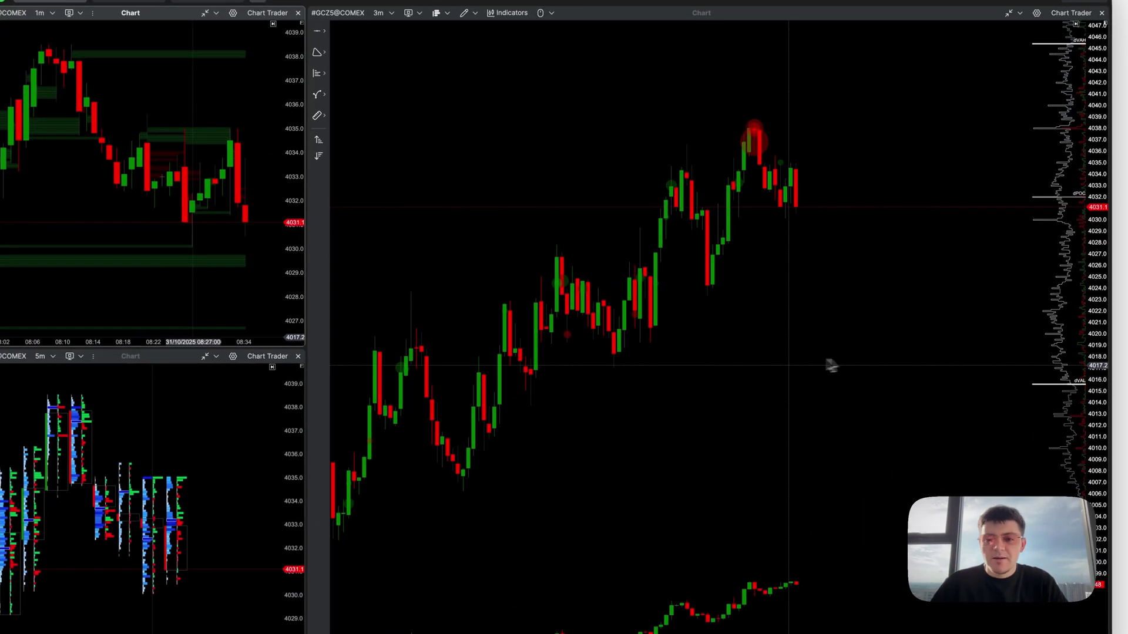
scroll(838, 368, "left", 5)
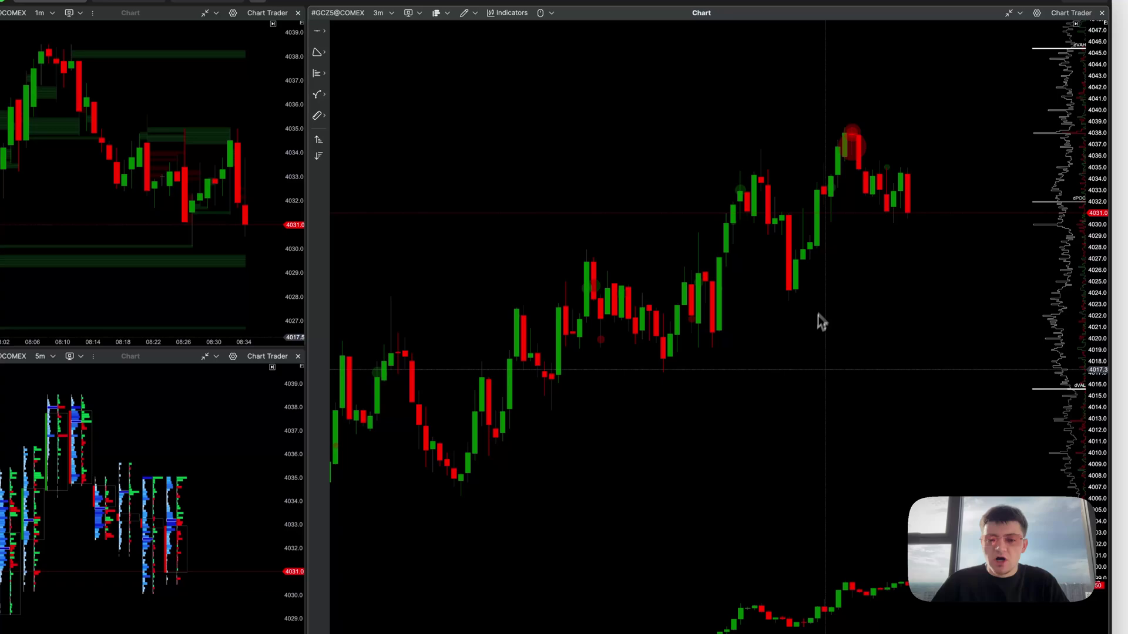
scroll(846, 344, "up", 3)
scroll(846, 362, "right", 3)
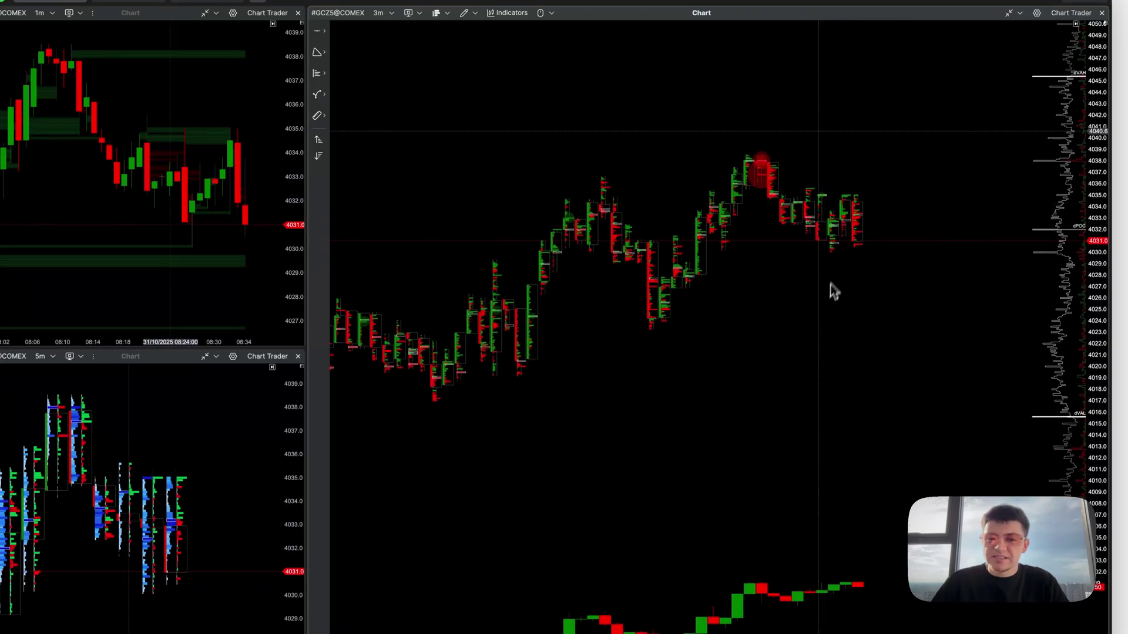
scroll(775, 358, "left", 3)
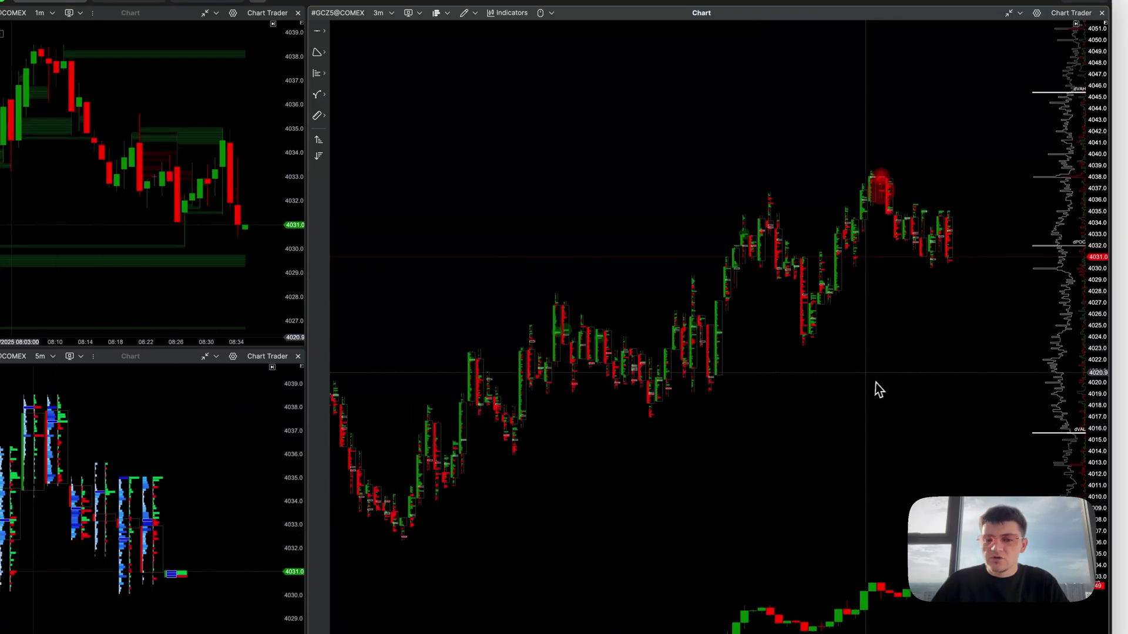
scroll(796, 408, "up", 3)
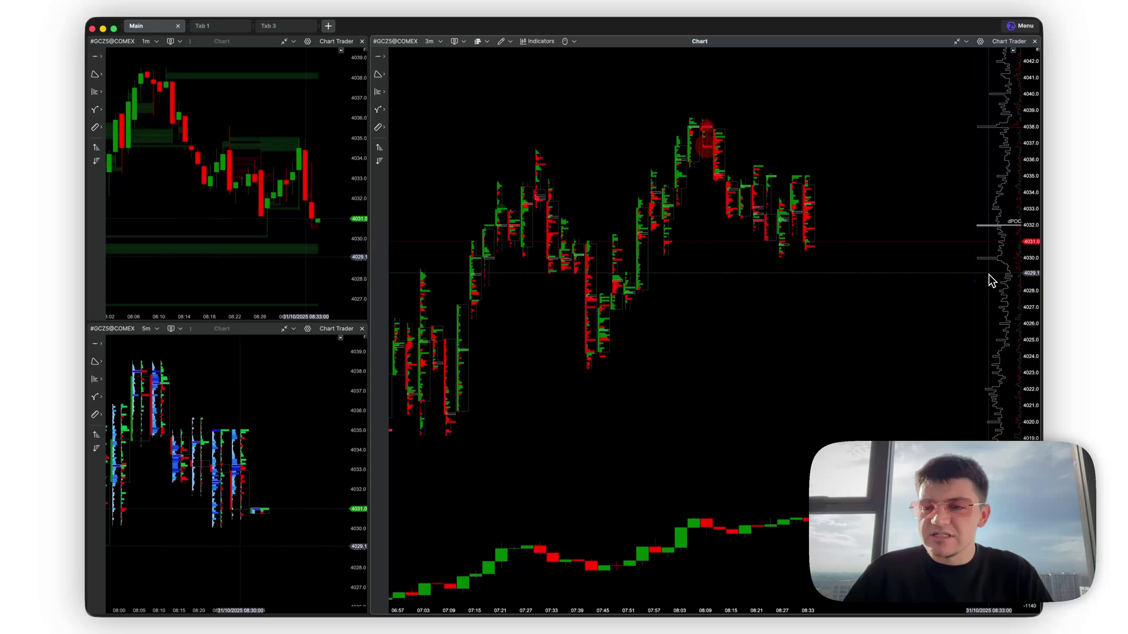
Open the Fixed Market Profile & TPO settings from its context menu.
left_click(378, 91)
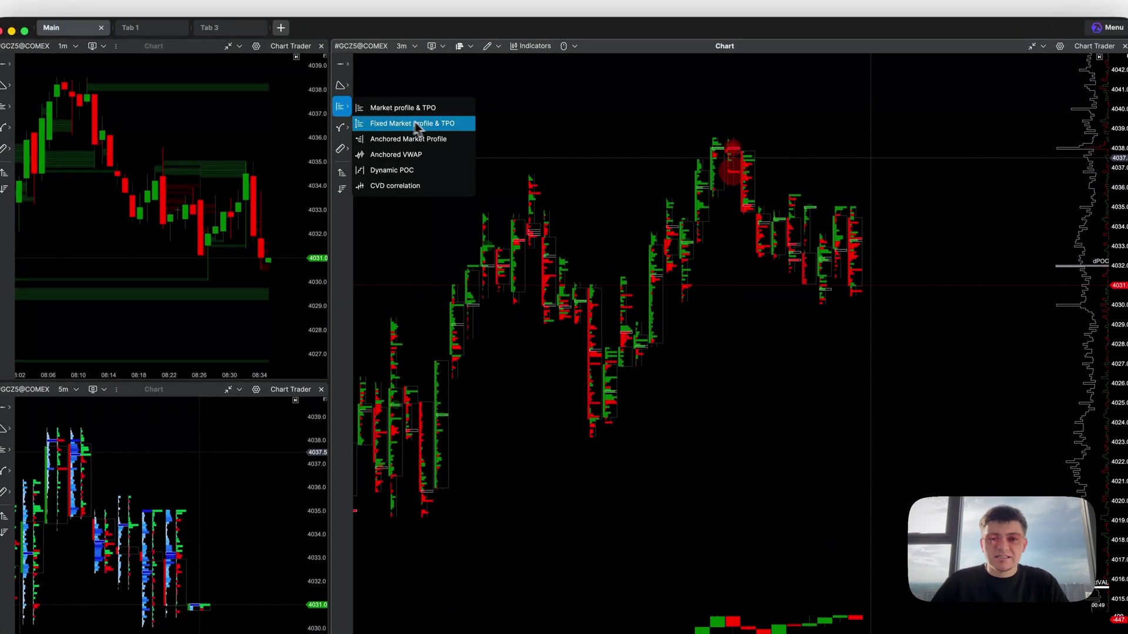
left_click(661, 117)
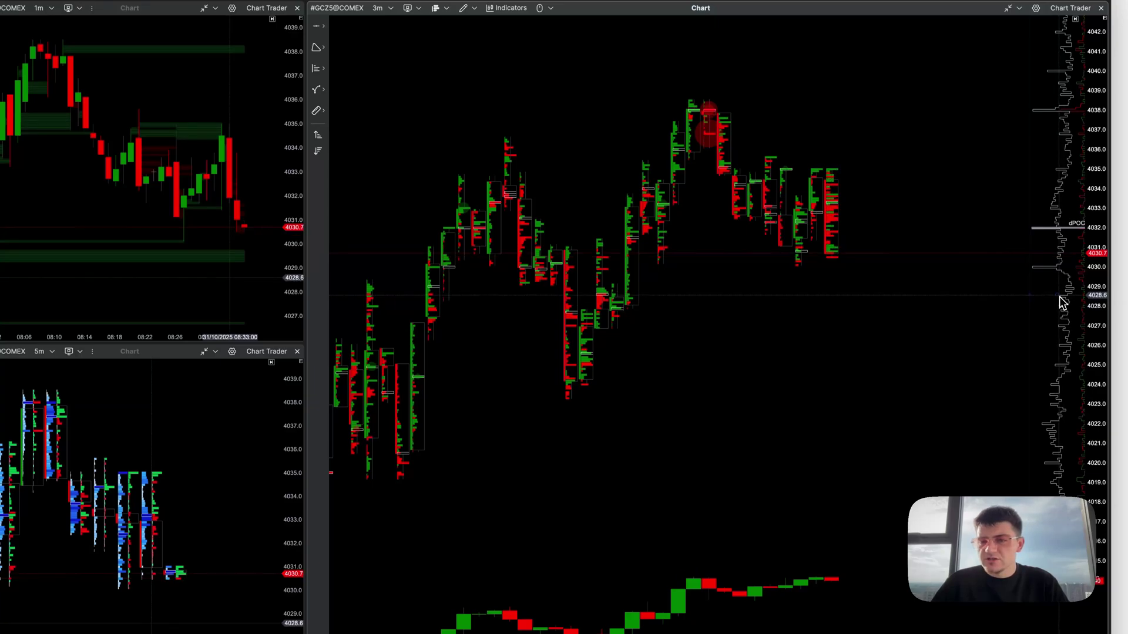
right_click(1061, 304)
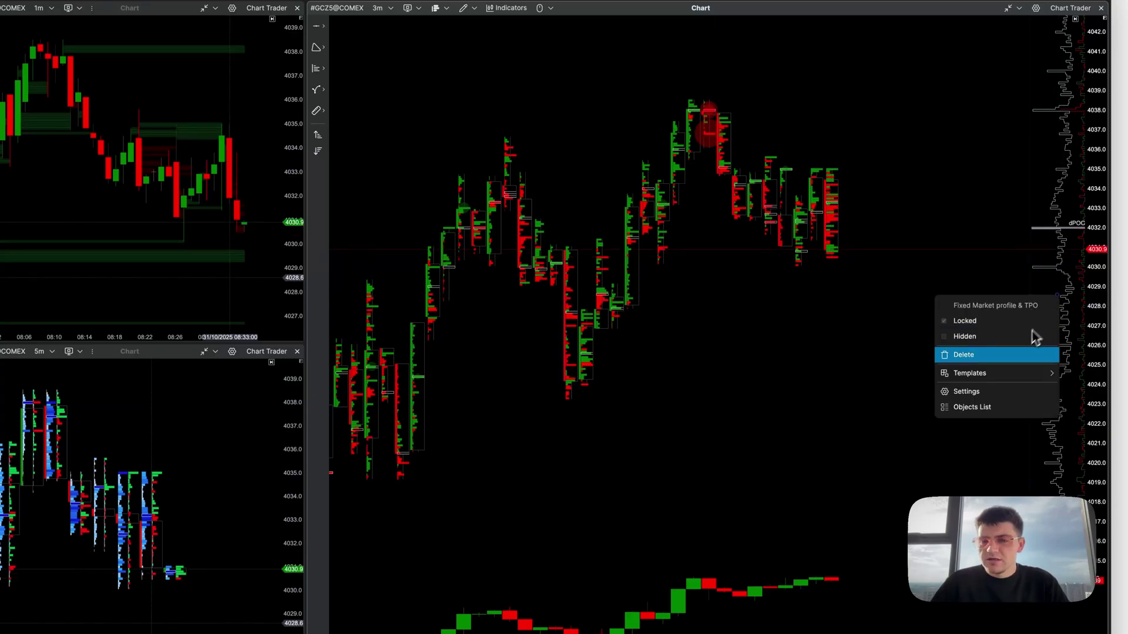
left_click(1003, 392)
scroll(644, 403, "down", 2)
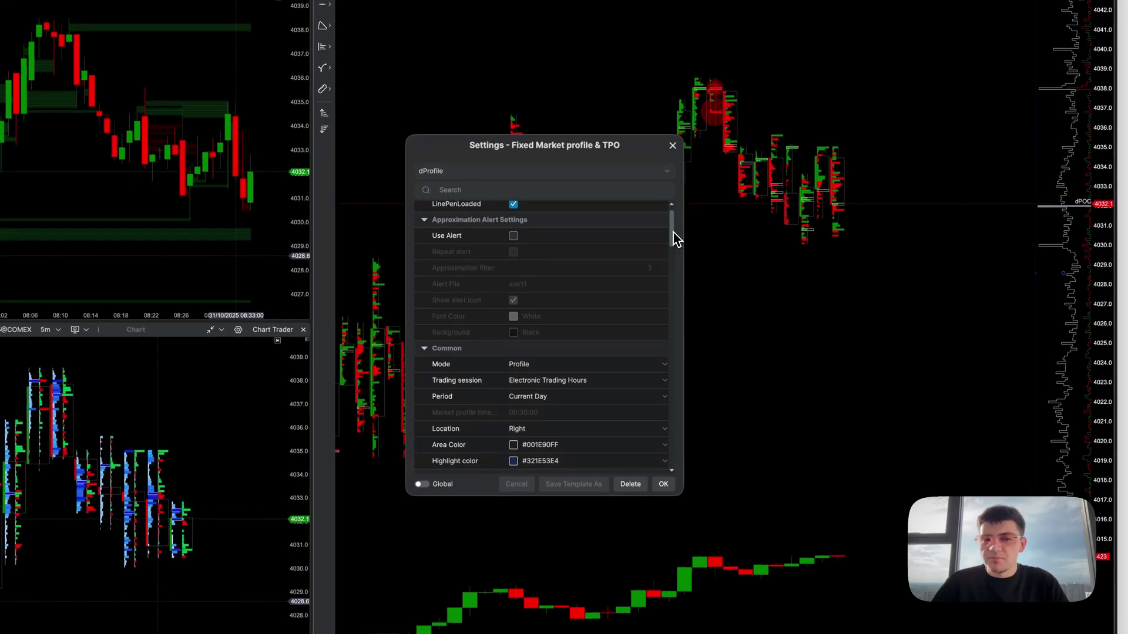
left_click_drag(673, 241, 677, 281)
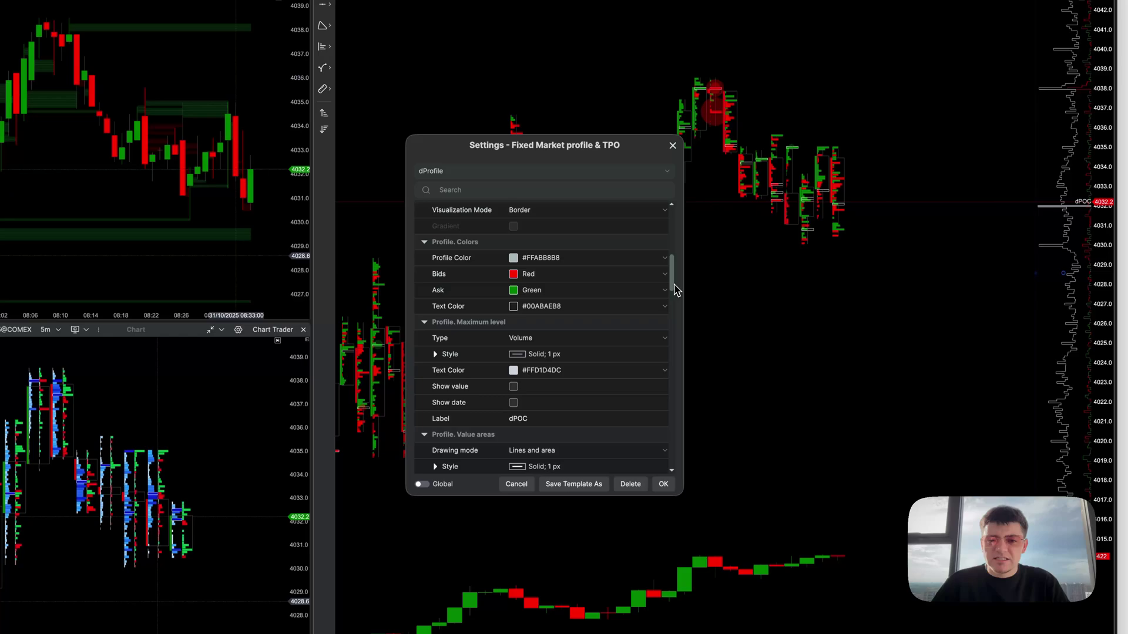
Switch the profile's Visualization Mode to Bars, then back to Border.
left_click(578, 267)
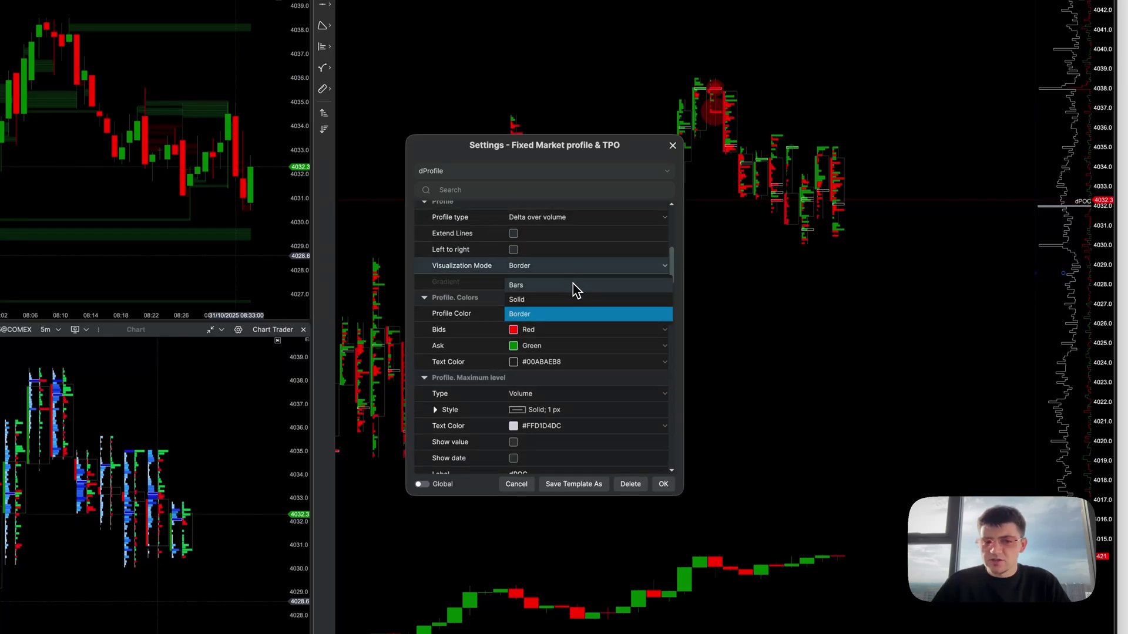
left_click(575, 285)
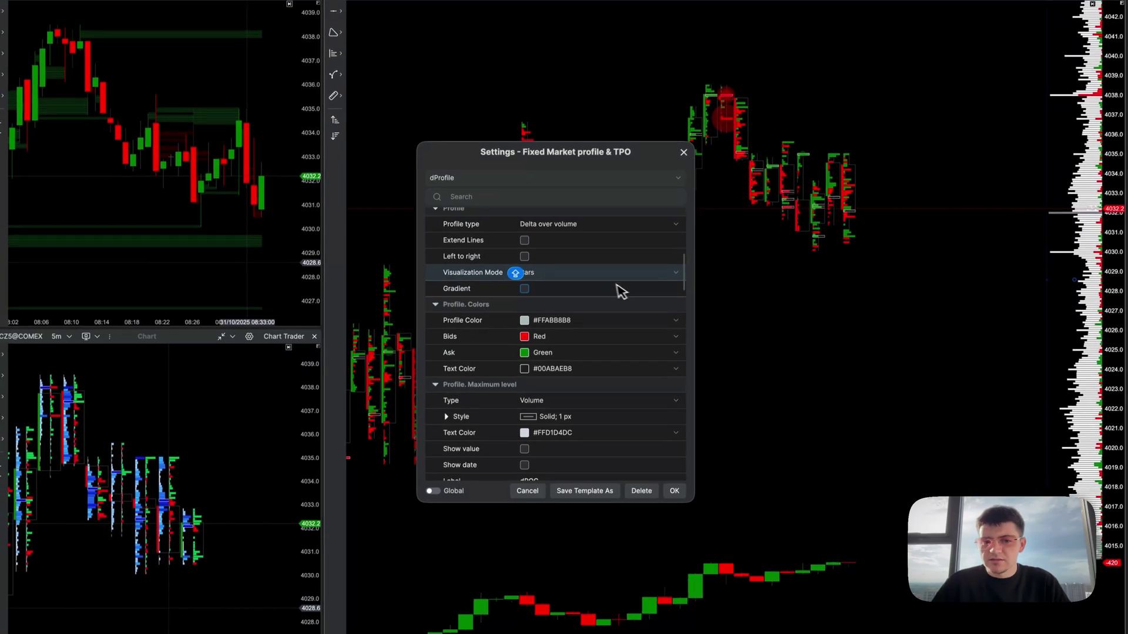
left_click(597, 275)
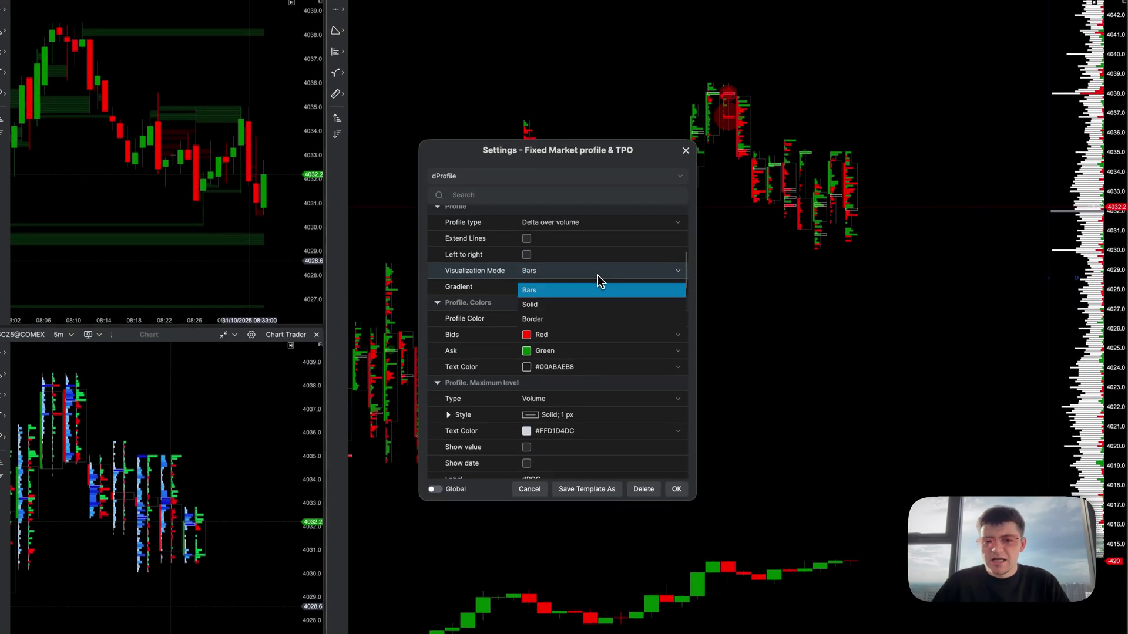
left_click(571, 321)
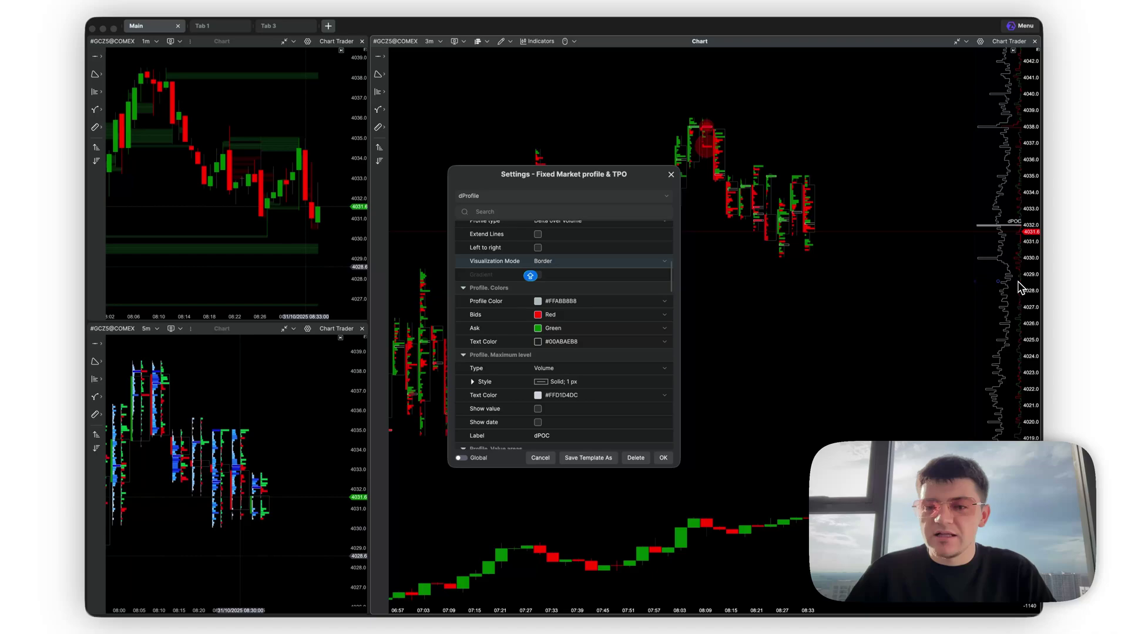
scroll(641, 371, "down", 3)
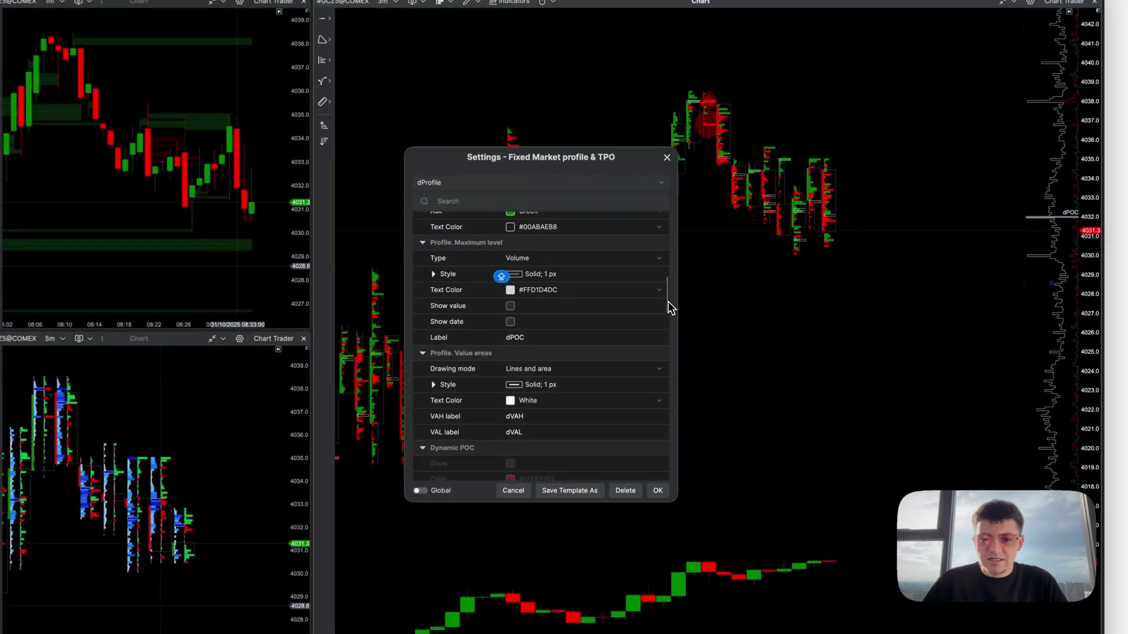
mouse_move(668, 301)
left_mouse_down()
mouse_move(667, 402)
mouse_move(660, 169)
left_mouse_up()
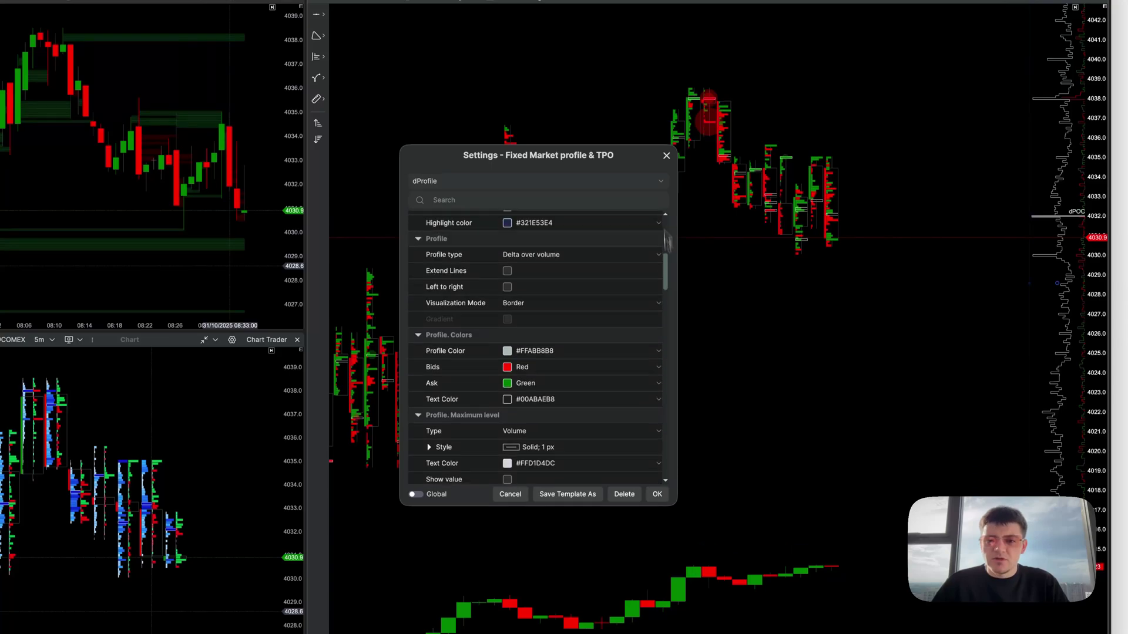
Close the Fixed Market Profile settings dialog.
left_click(666, 155)
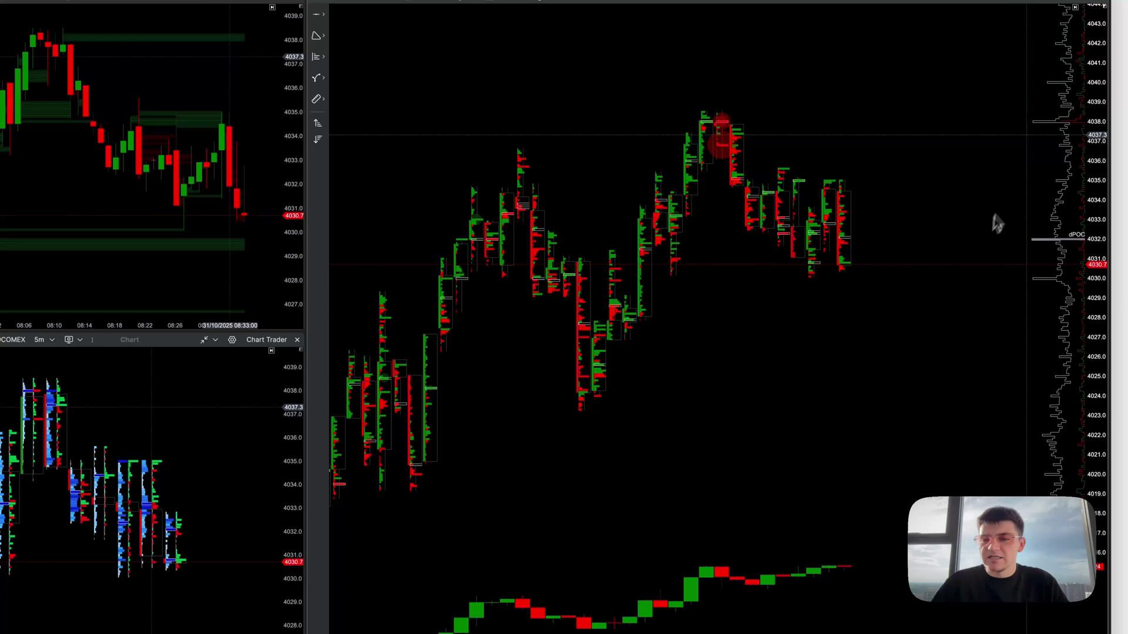
scroll(855, 375, "down", 2)
scroll(894, 390, "down", 2)
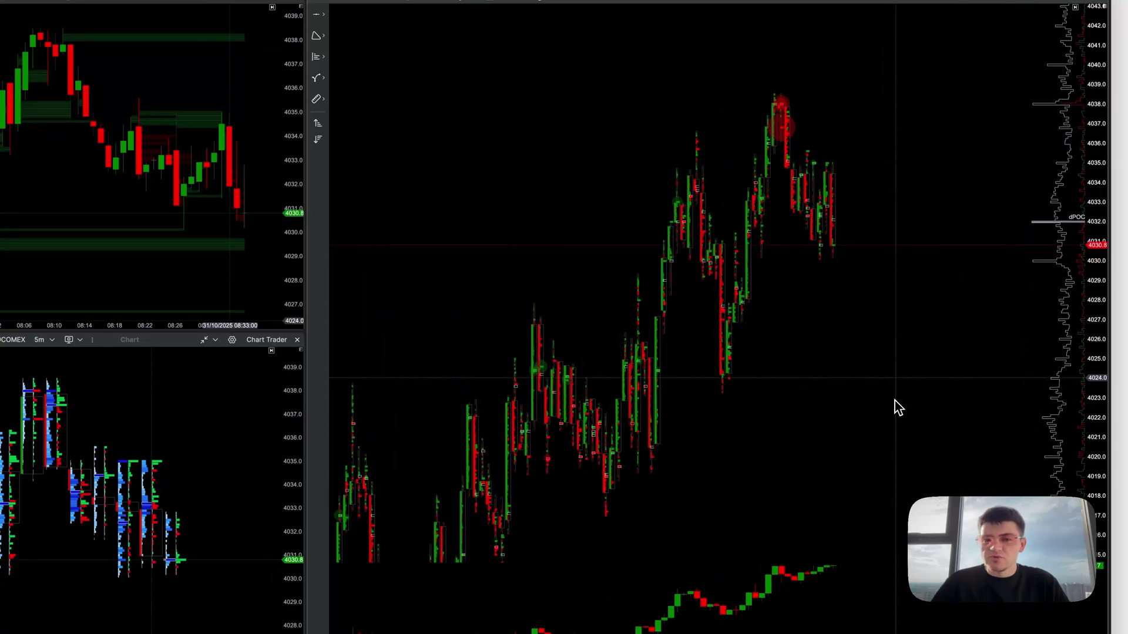
scroll(894, 403, "down", 2)
scroll(879, 247, "up", 3)
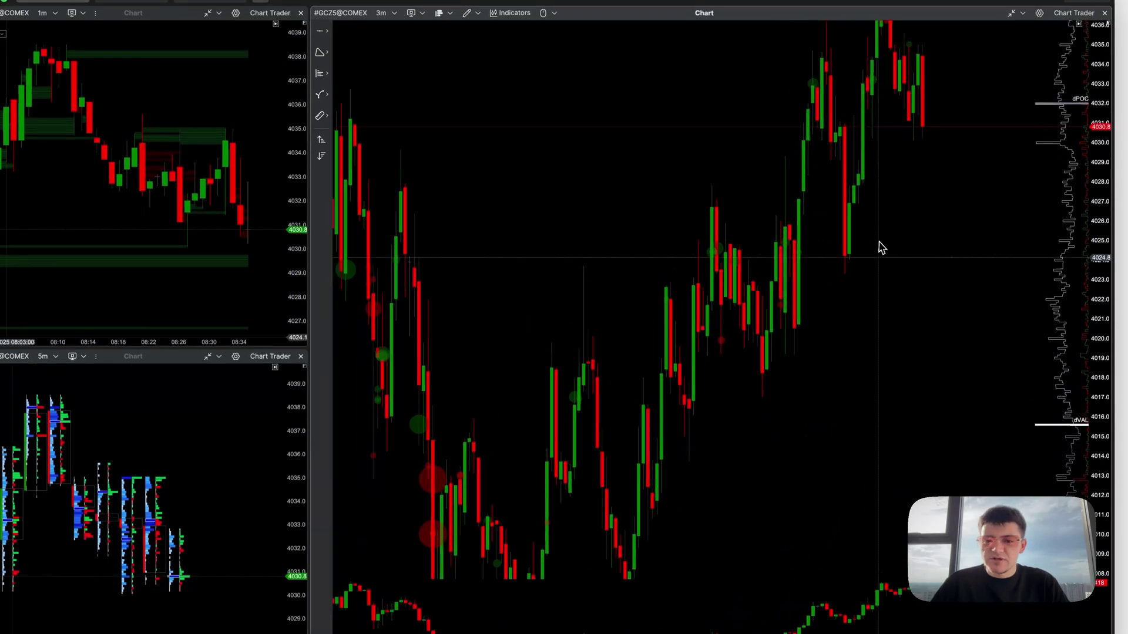
scroll(775, 396, "up", 3)
scroll(609, 384, "up", 2)
scroll(609, 383, "up", 2)
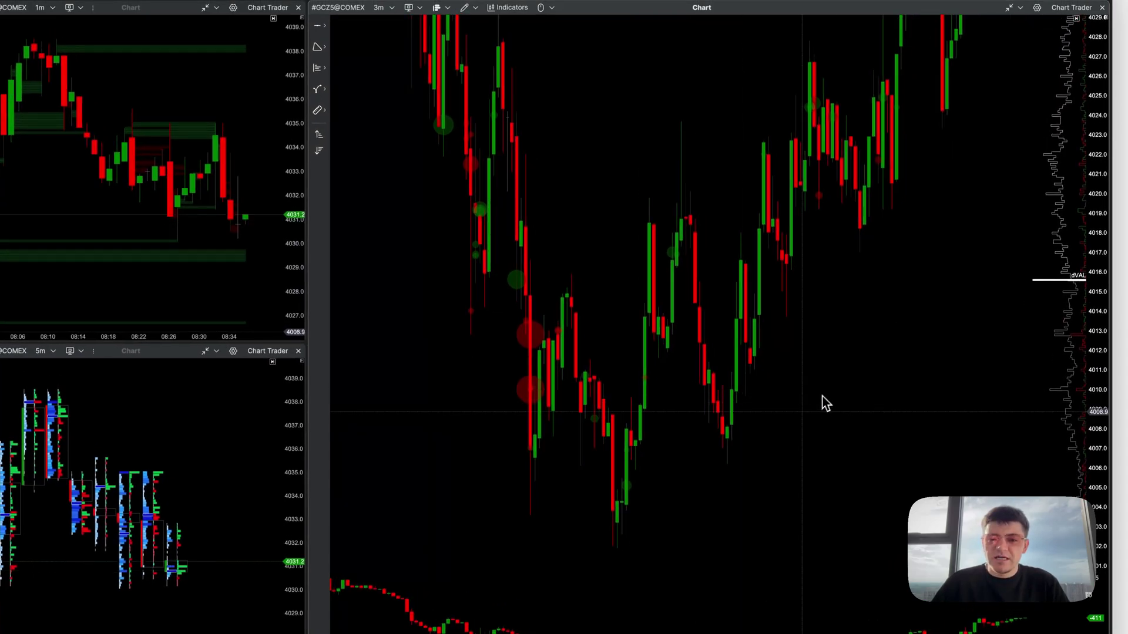
scroll(823, 400, "down", 2)
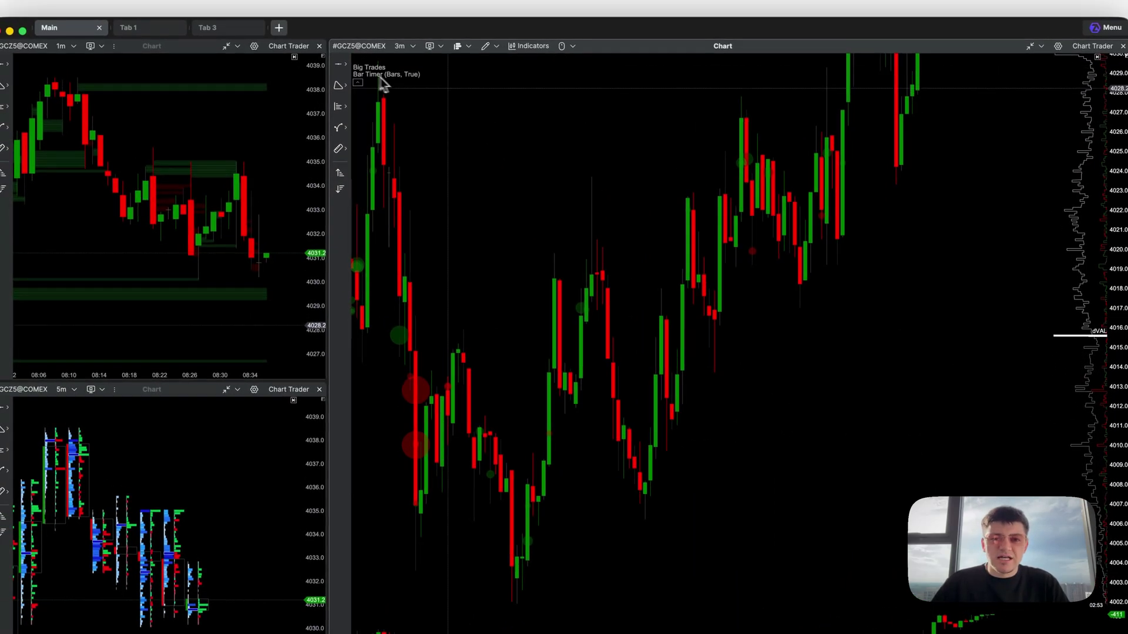
Review the Bar Timer, Big Trades and CVD settings in the 3-minute chart's Indicators window.
left_click(394, 68)
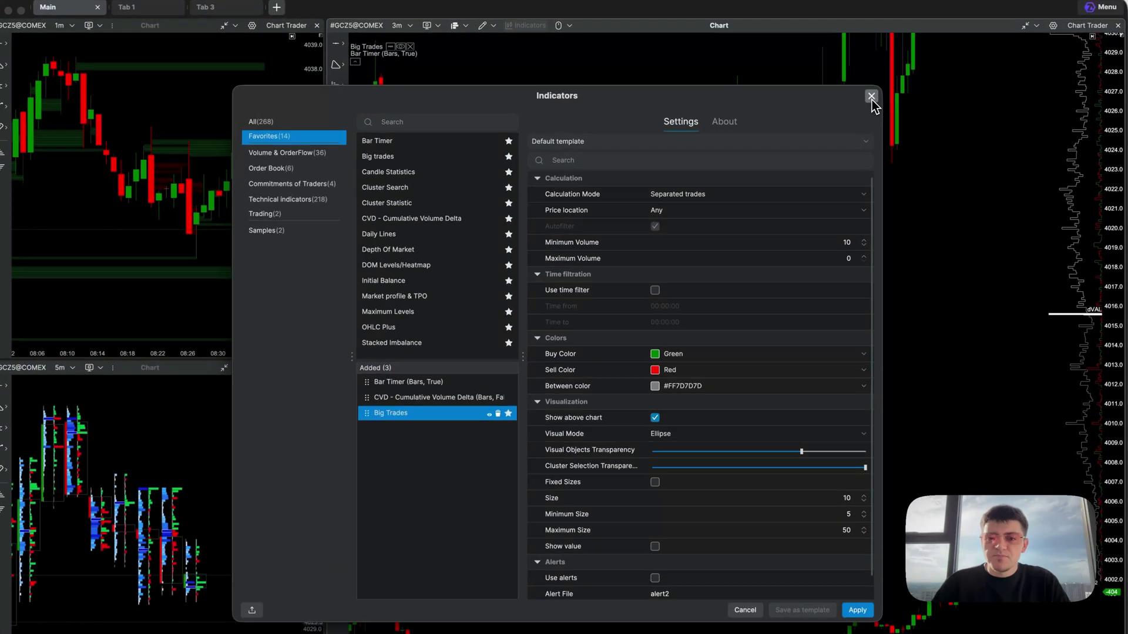
left_click(827, 102)
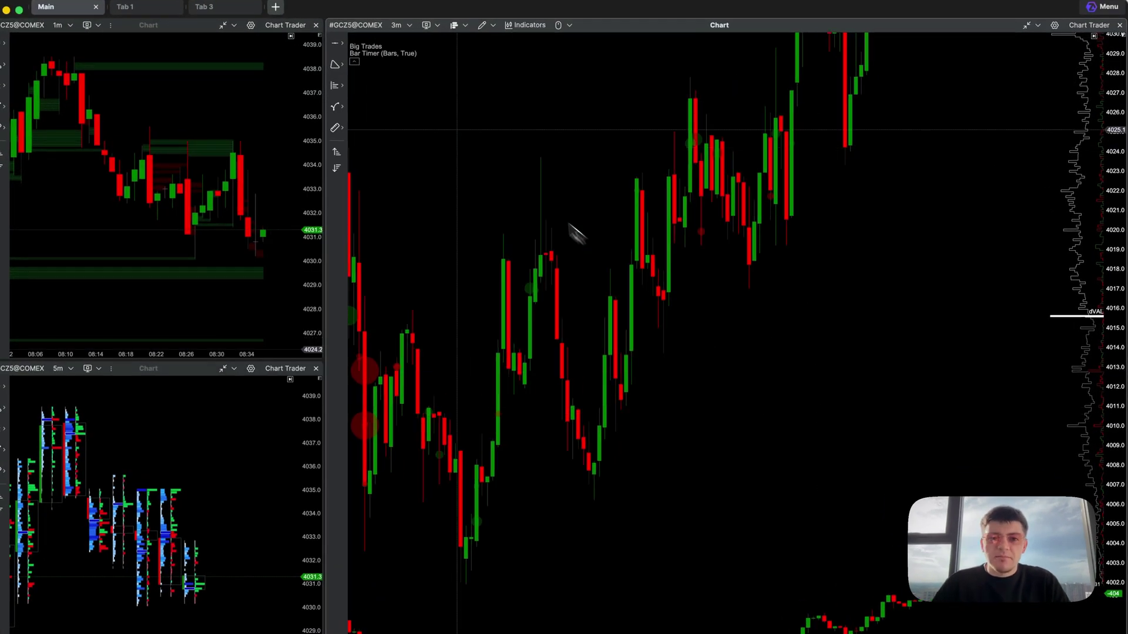
left_click(428, 65)
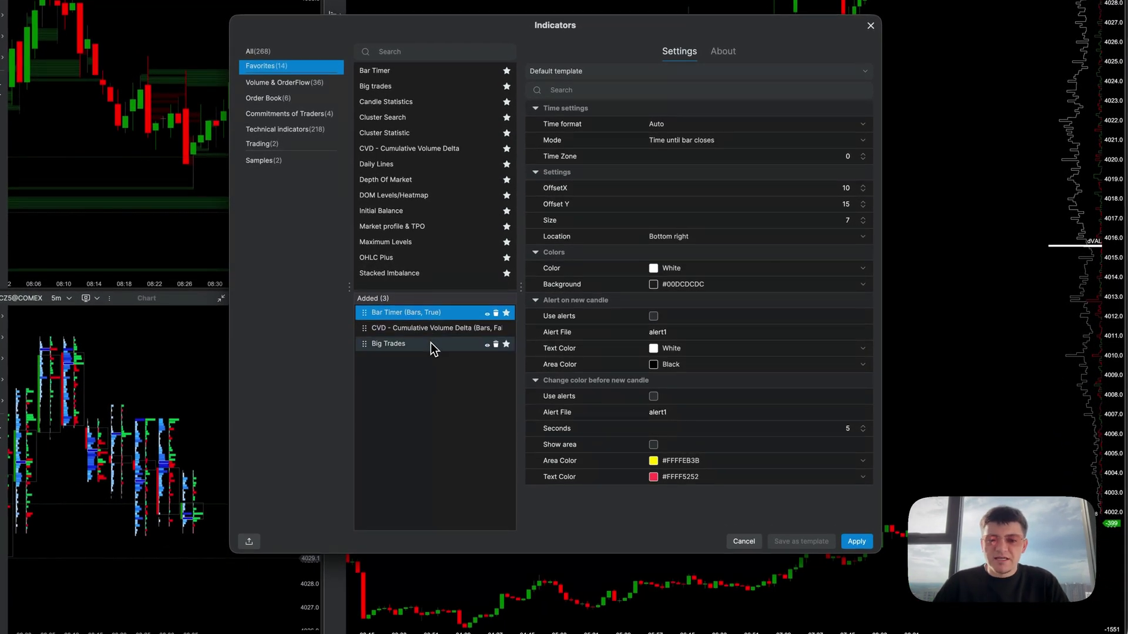
left_click(430, 343)
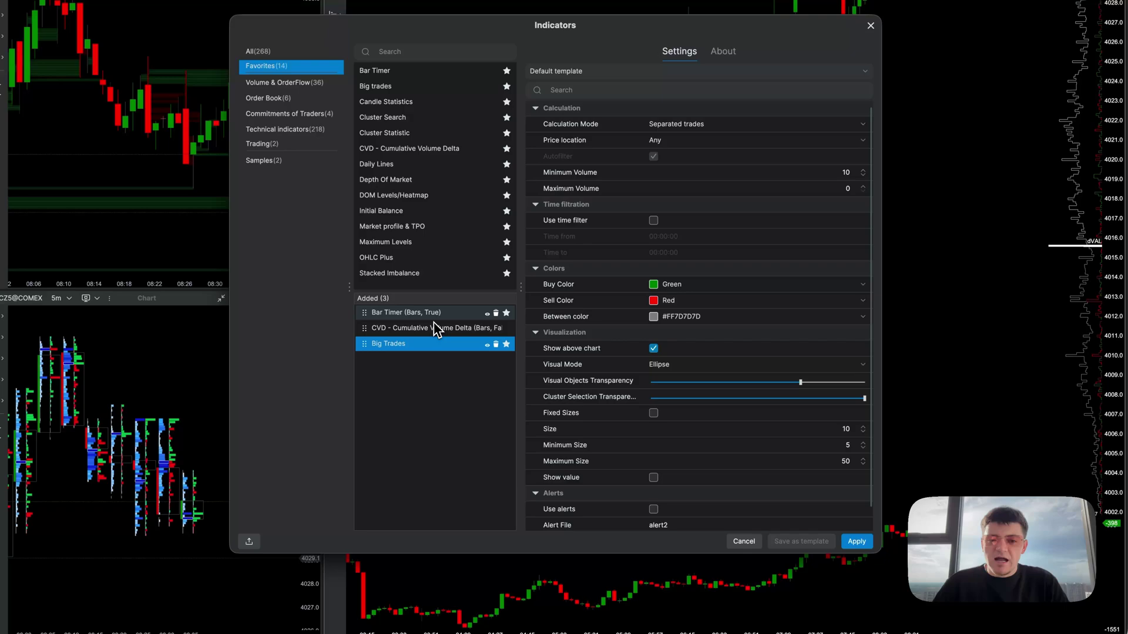
left_click(435, 317)
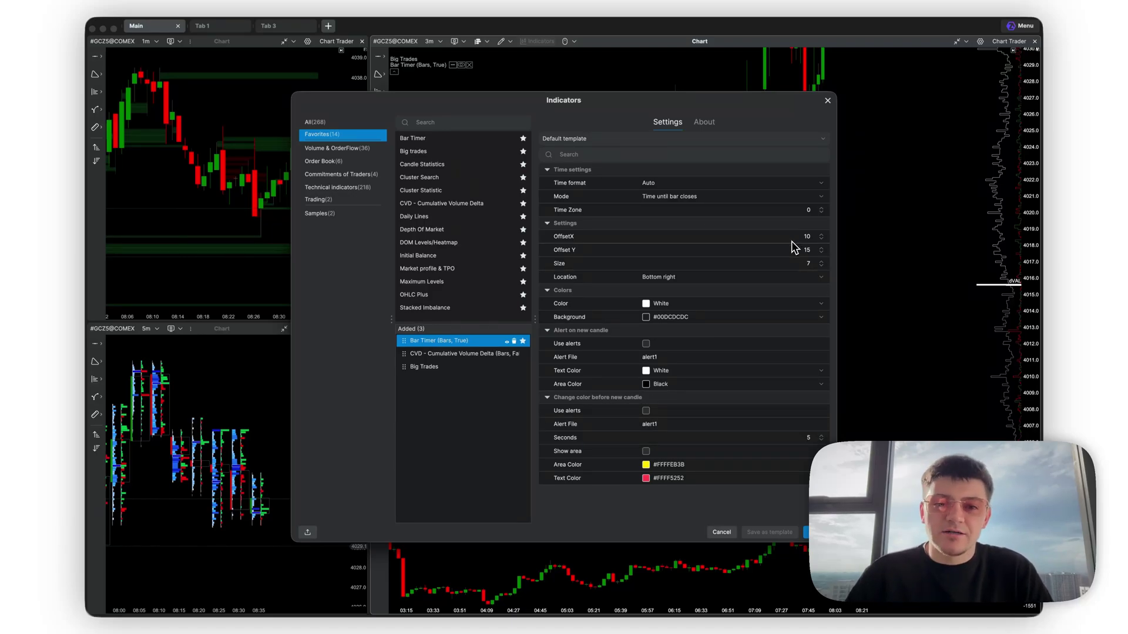
left_click(476, 354)
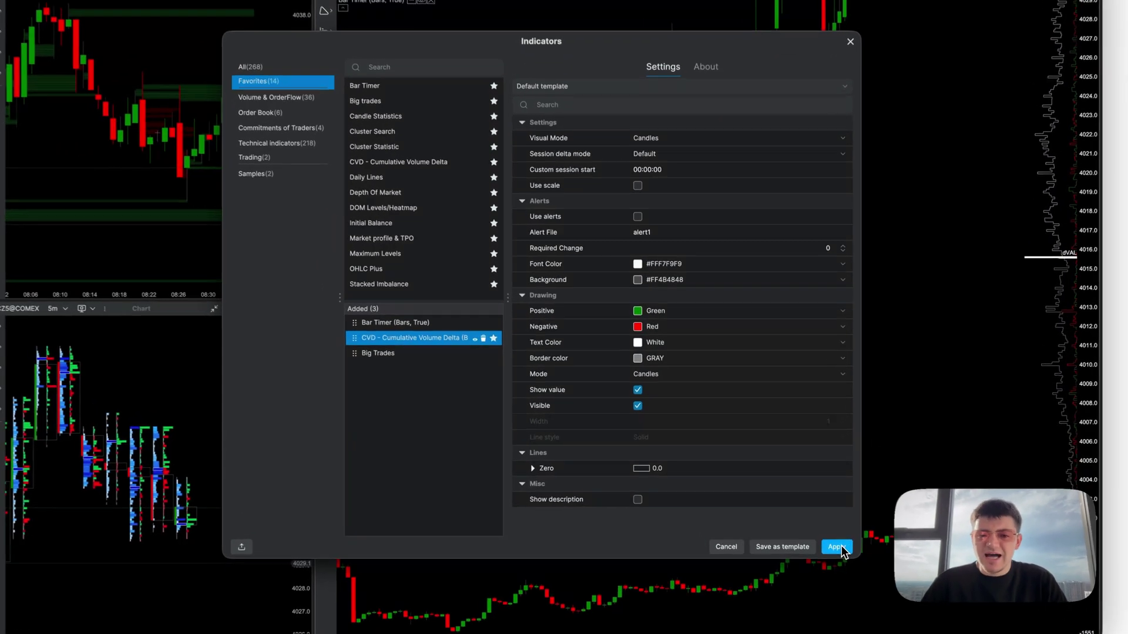
Show the 3-minute chart's Clusters Settings in an enlarged Chart settings dialog.
left_click(812, 532)
scroll(820, 329, "down", 2)
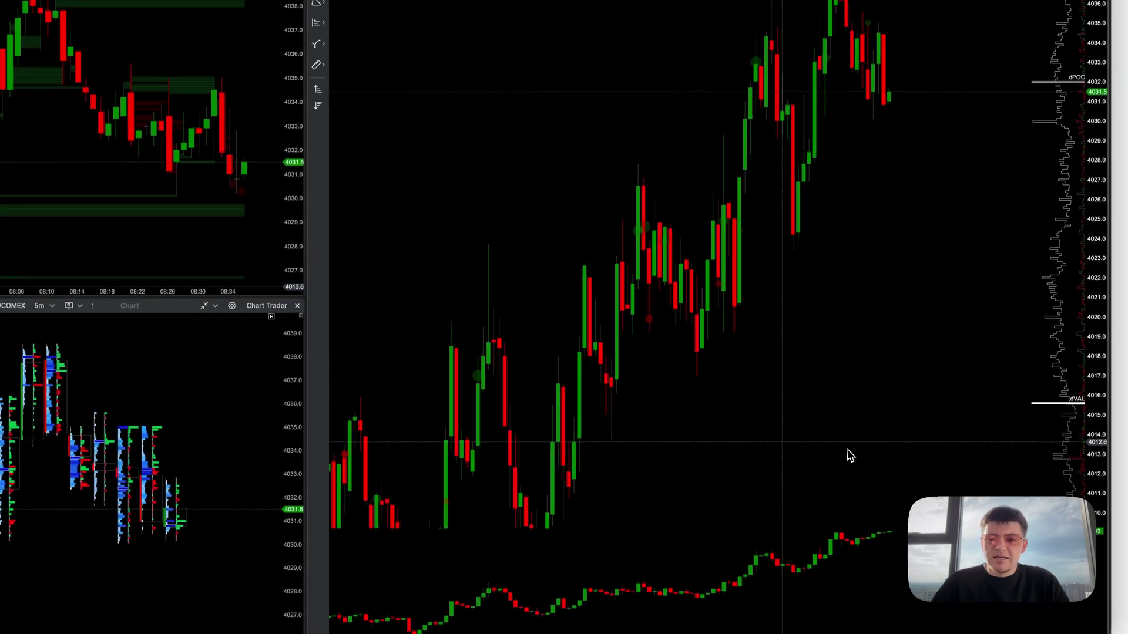
scroll(838, 373, "down", 2)
scroll(767, 378, "down", 2)
scroll(757, 392, "up", 2)
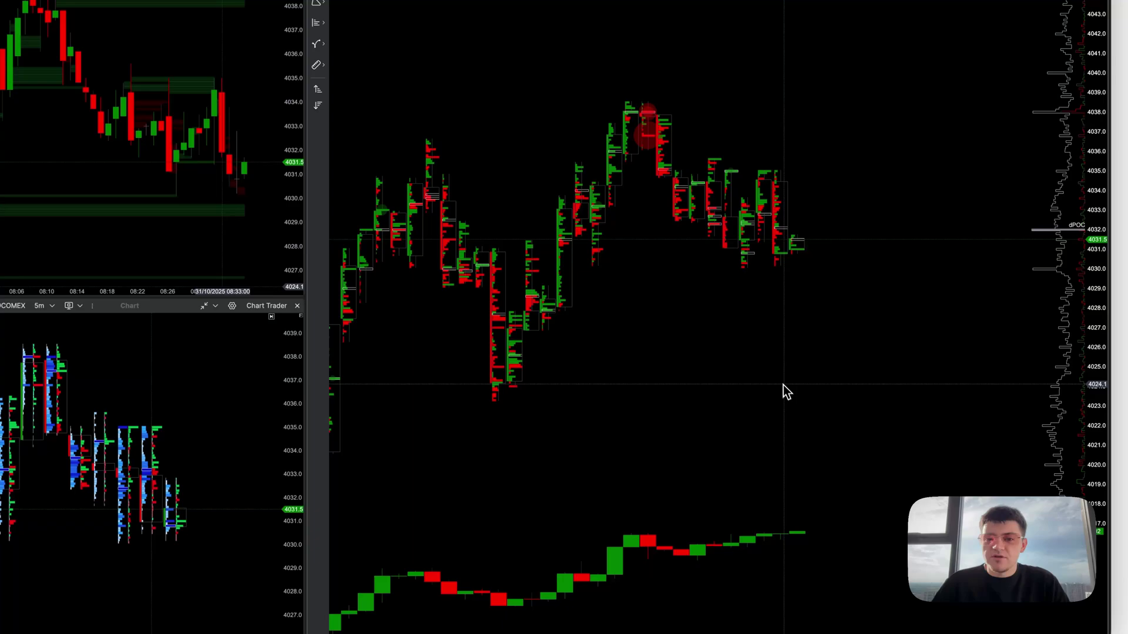
scroll(877, 354, "up", 2)
scroll(864, 357, "up", 2)
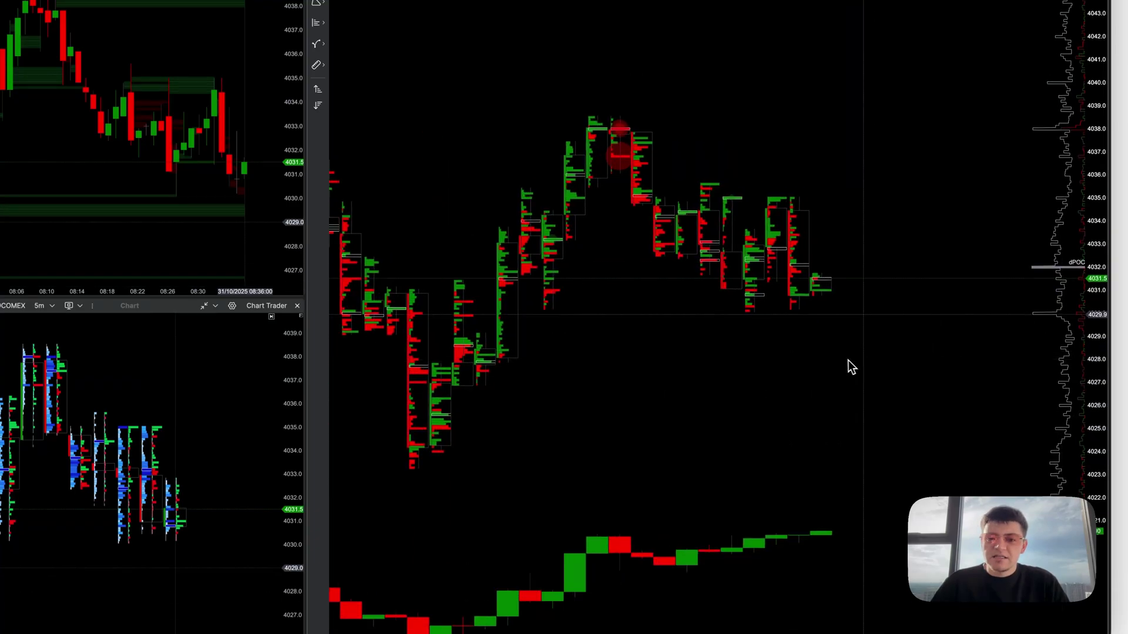
scroll(770, 406, "up", 2)
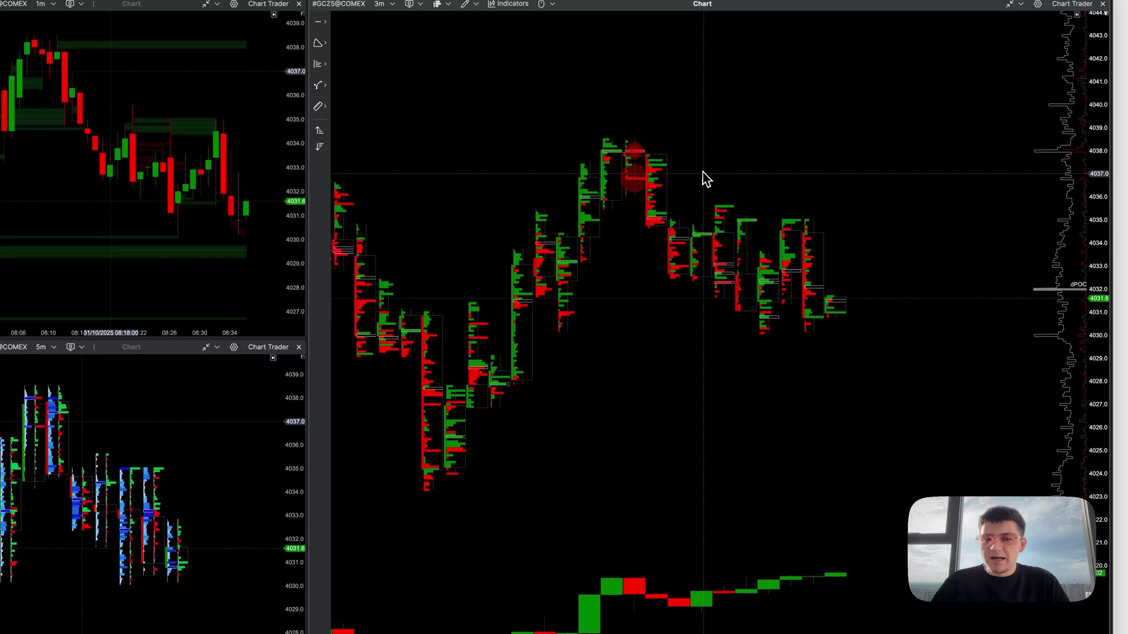
left_click_drag(690, 351, 681, 167)
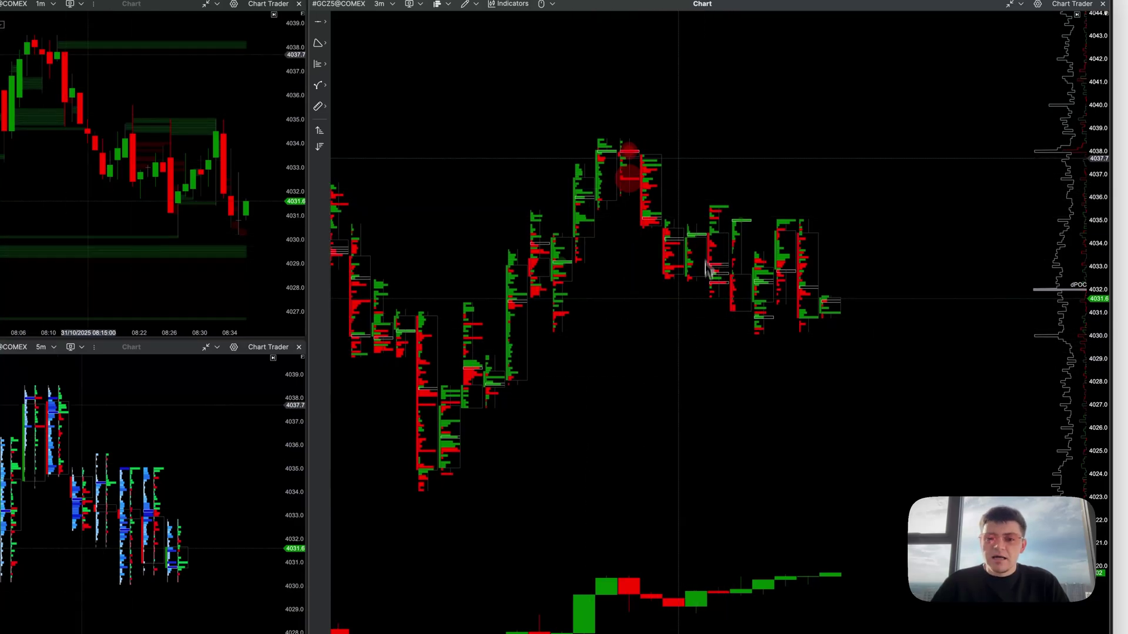
scroll(688, 190, "up", 2)
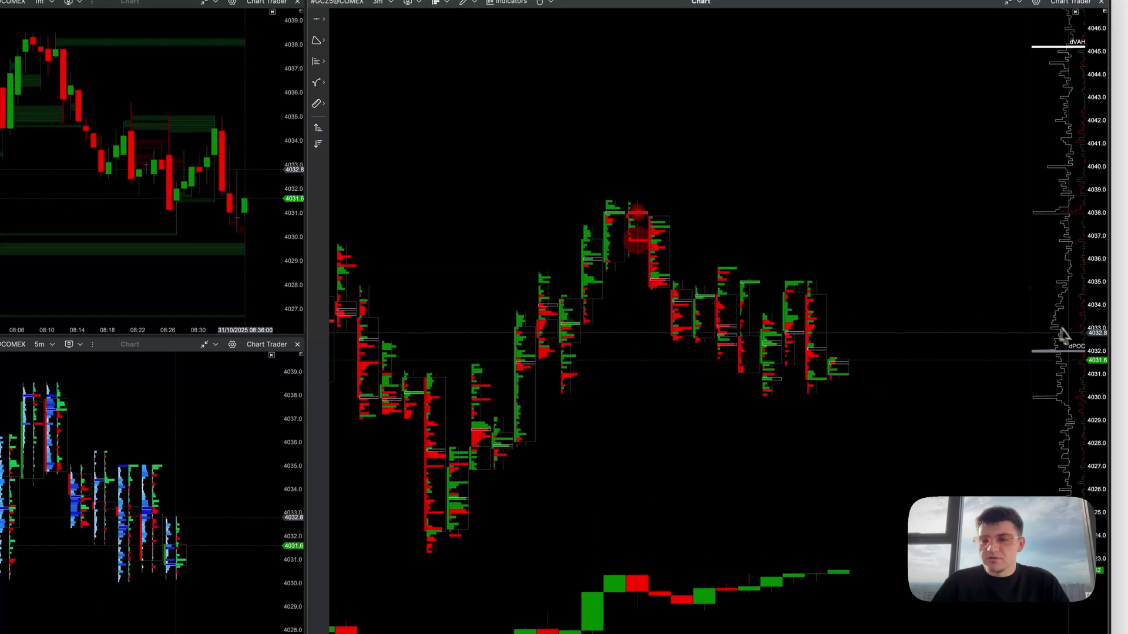
scroll(705, 203, "up", 2)
scroll(731, 221, "up", 2)
right_click(648, 142)
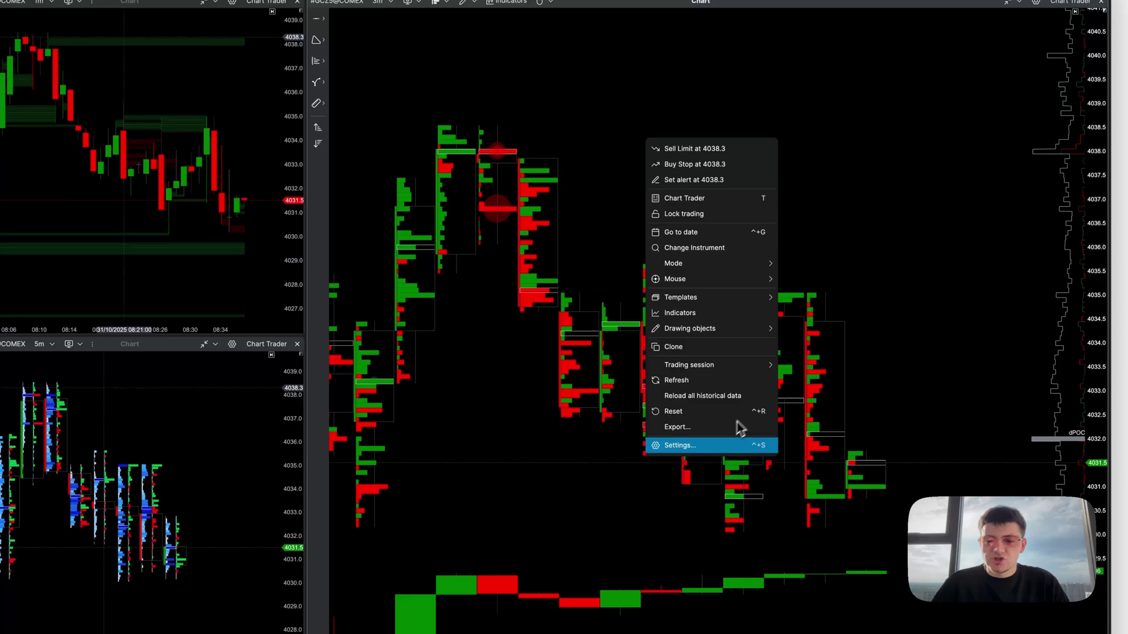
left_click(715, 446)
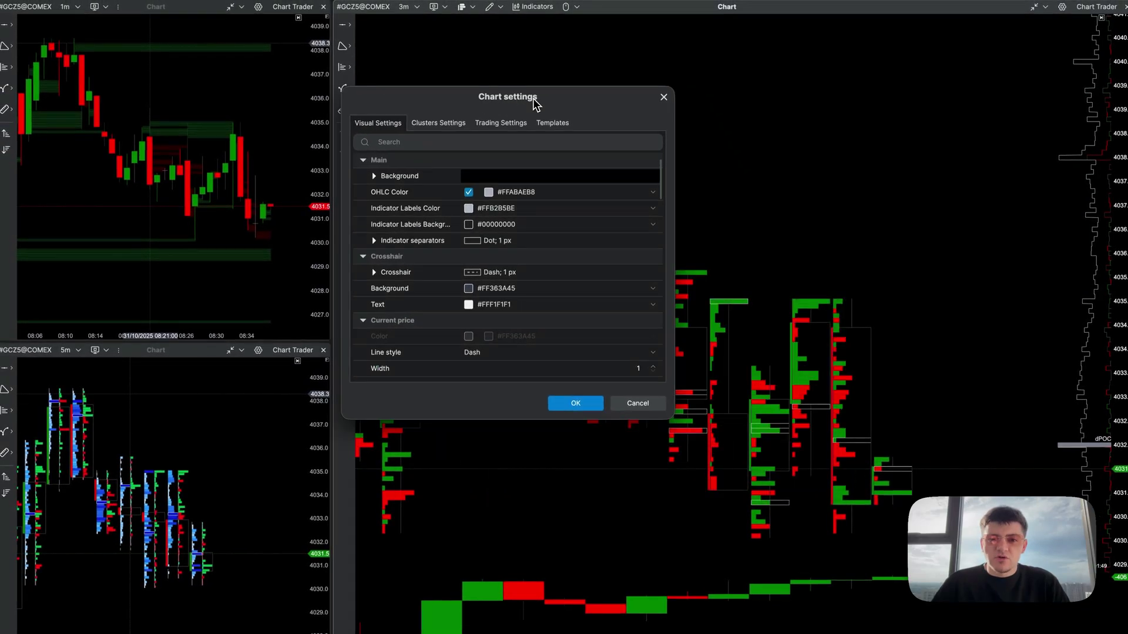
left_click(452, 126)
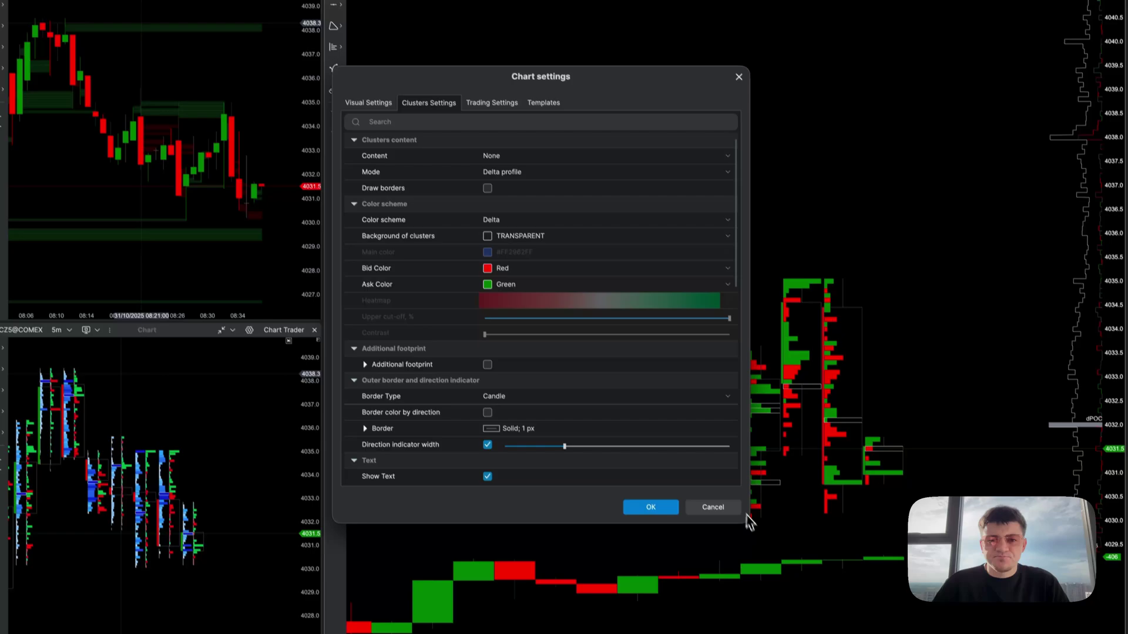
left_click_drag(674, 423, 780, 577)
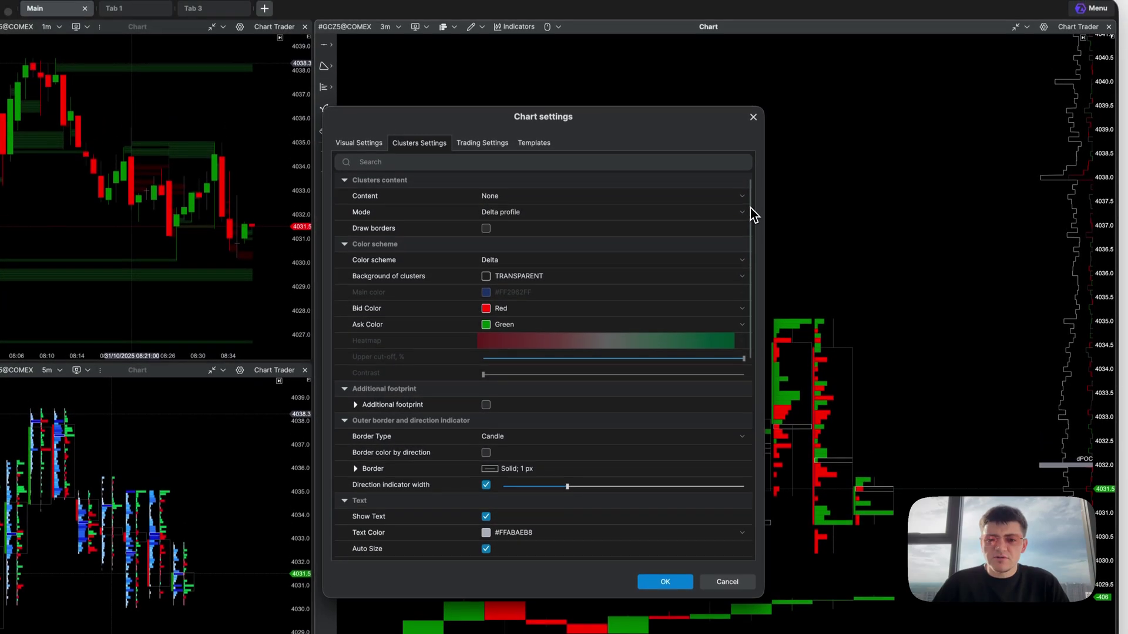
left_click_drag(753, 214, 725, 319)
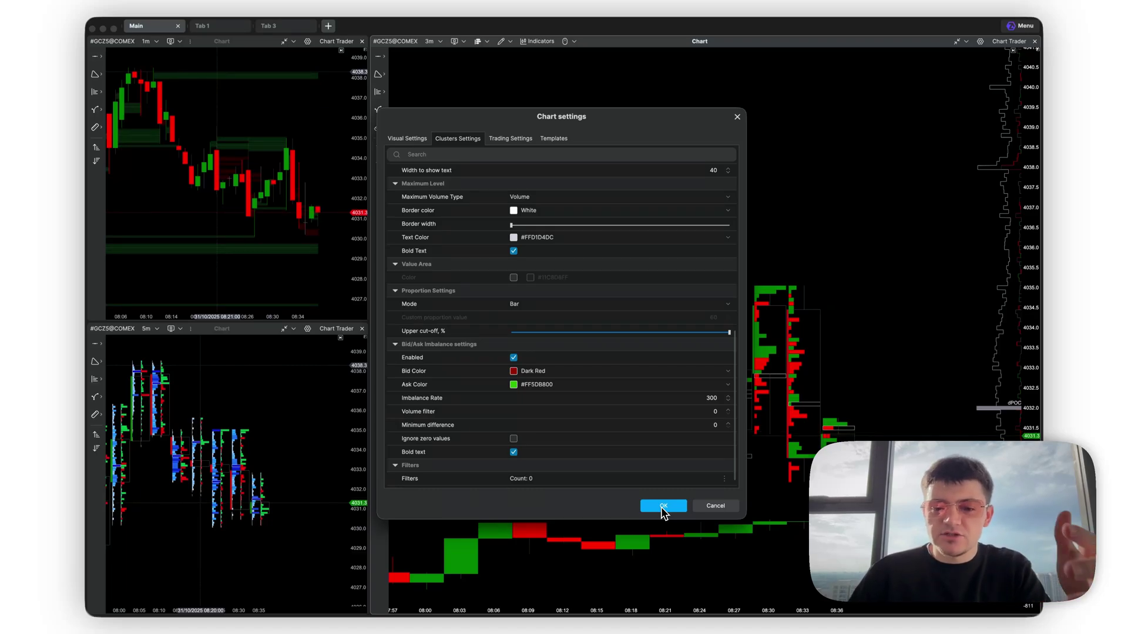
scroll(685, 461, "up", 2)
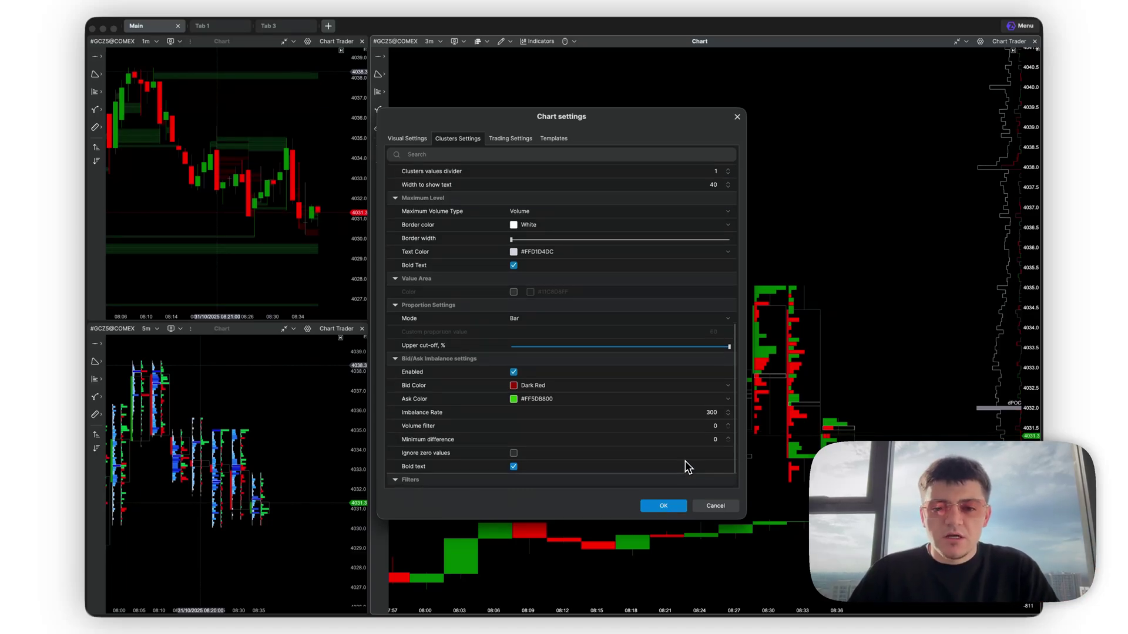
scroll(688, 457, "up", 2)
scroll(693, 452, "up", 2)
scroll(694, 451, "up", 3)
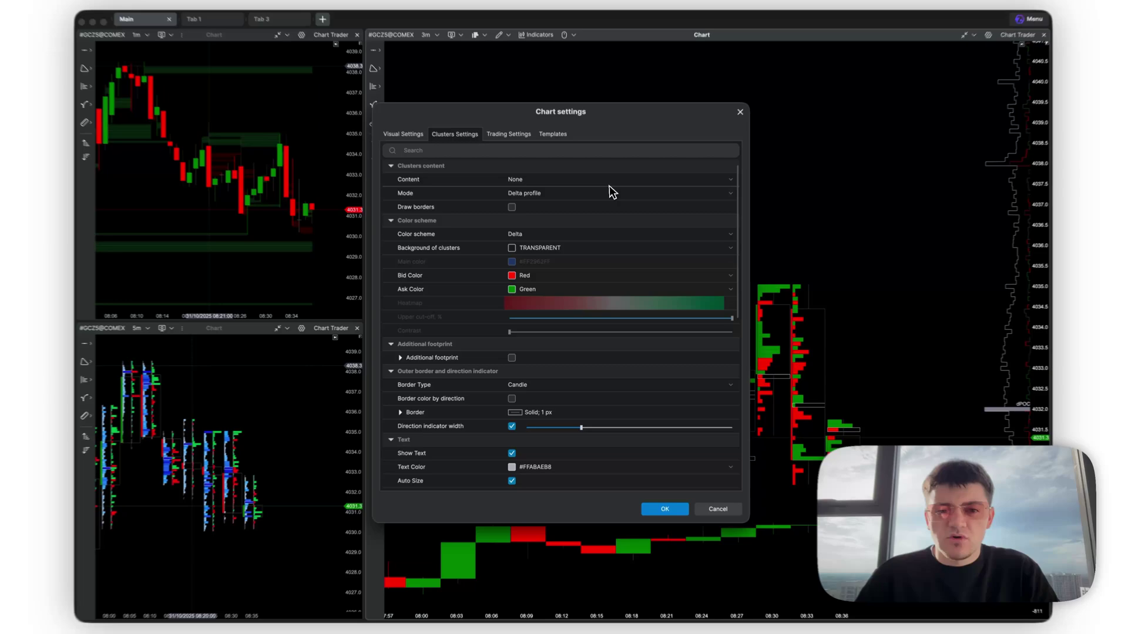
Set the cluster Content to Delta and apply the chart settings.
left_click(609, 186)
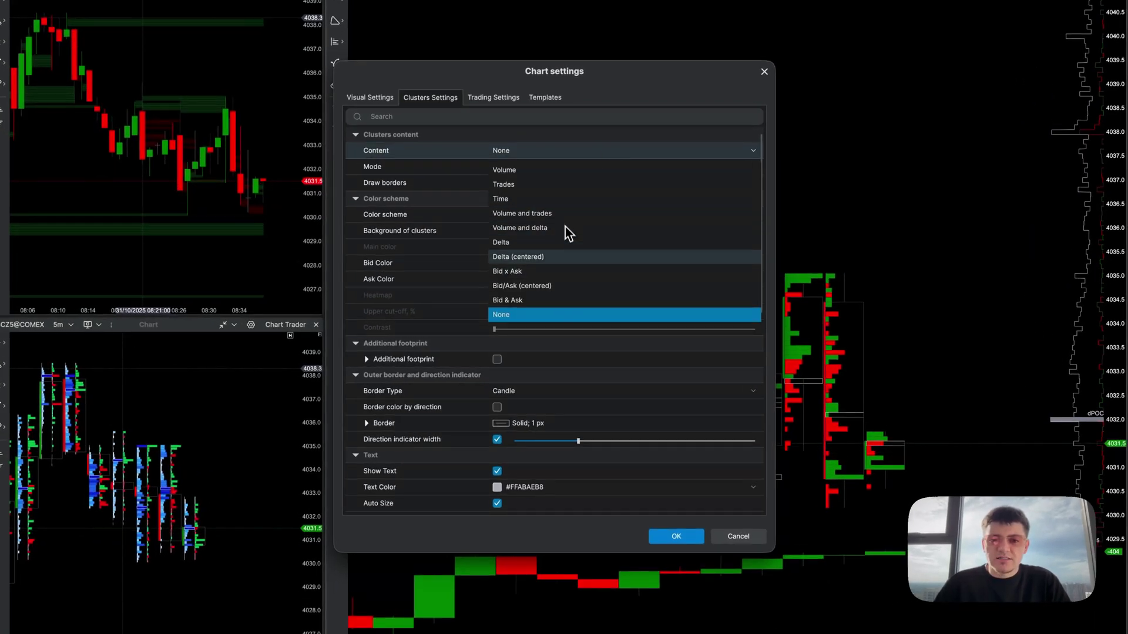
left_click(565, 242)
left_click(666, 527)
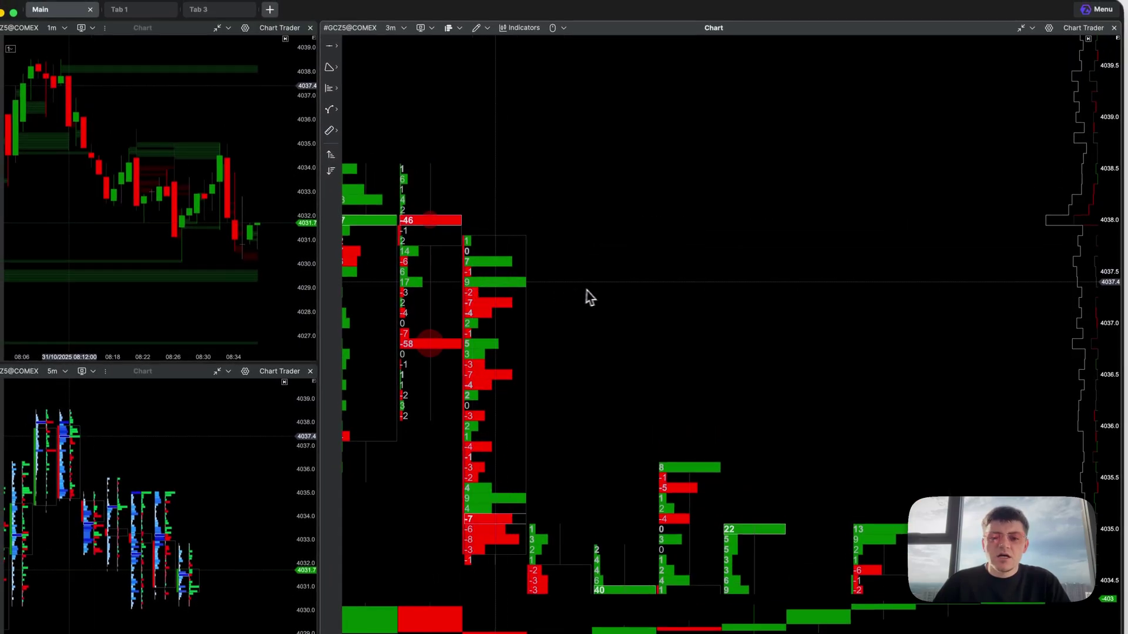
Pan and rescale the 3-minute footprint chart to inspect its delta values.
mouse_move(589, 297)
left_mouse_down()
mouse_move(657, 277)
mouse_move(602, 259)
left_mouse_up()
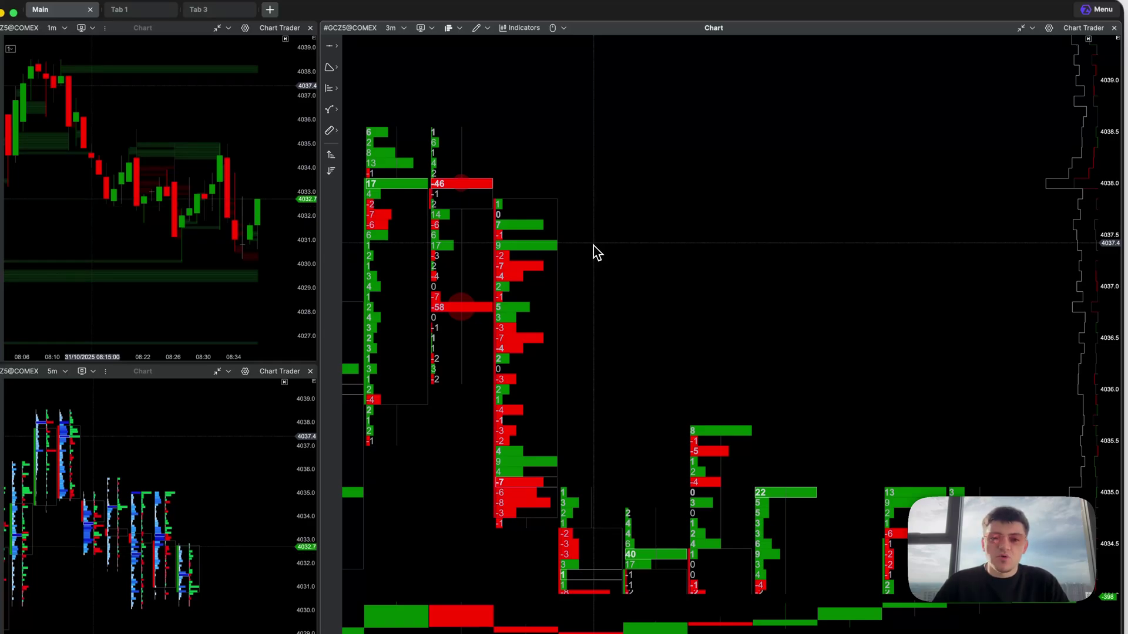
scroll(655, 232, "left", 1)
scroll(688, 237, "left", 1)
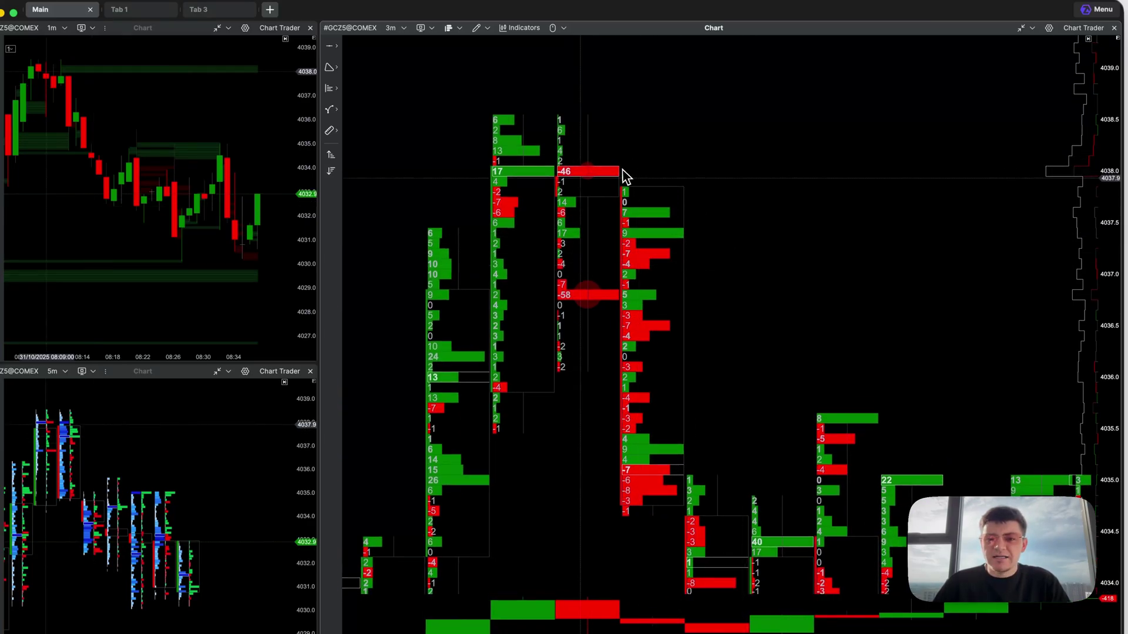
left_click_drag(622, 173, 630, 180)
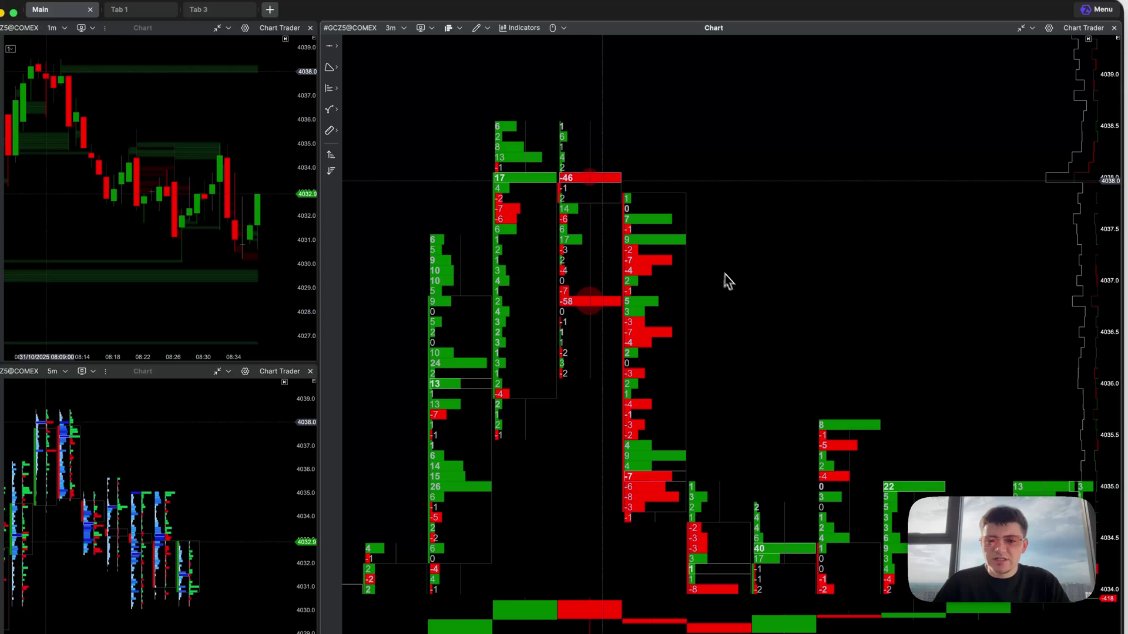
left_click_drag(727, 280, 748, 270)
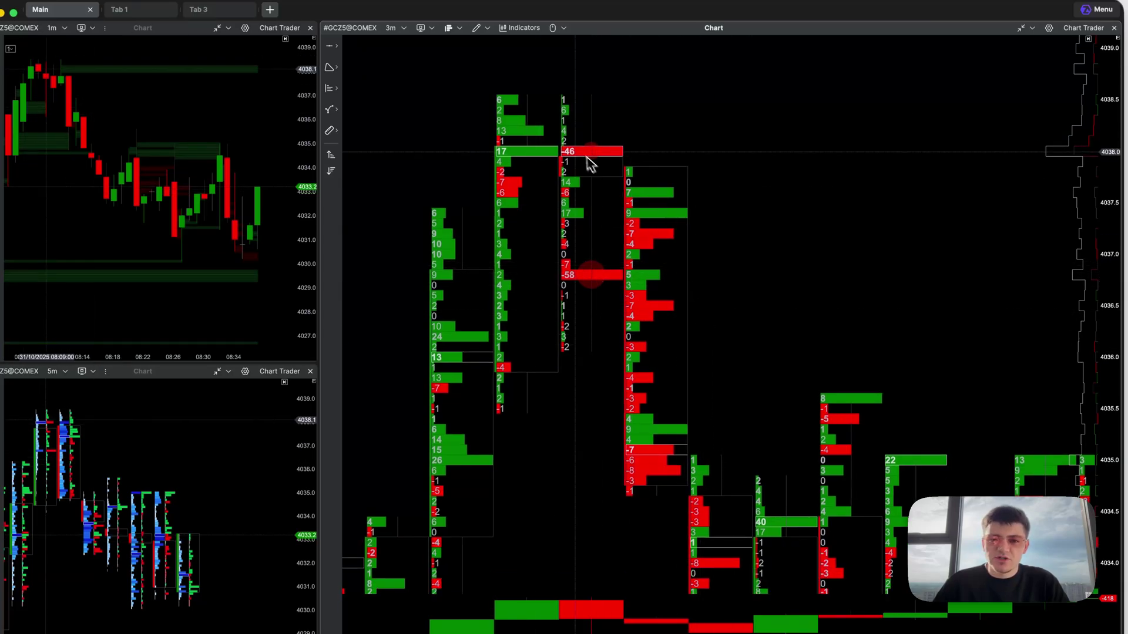
scroll(589, 163, "down", 3)
scroll(939, 383, "down", 2)
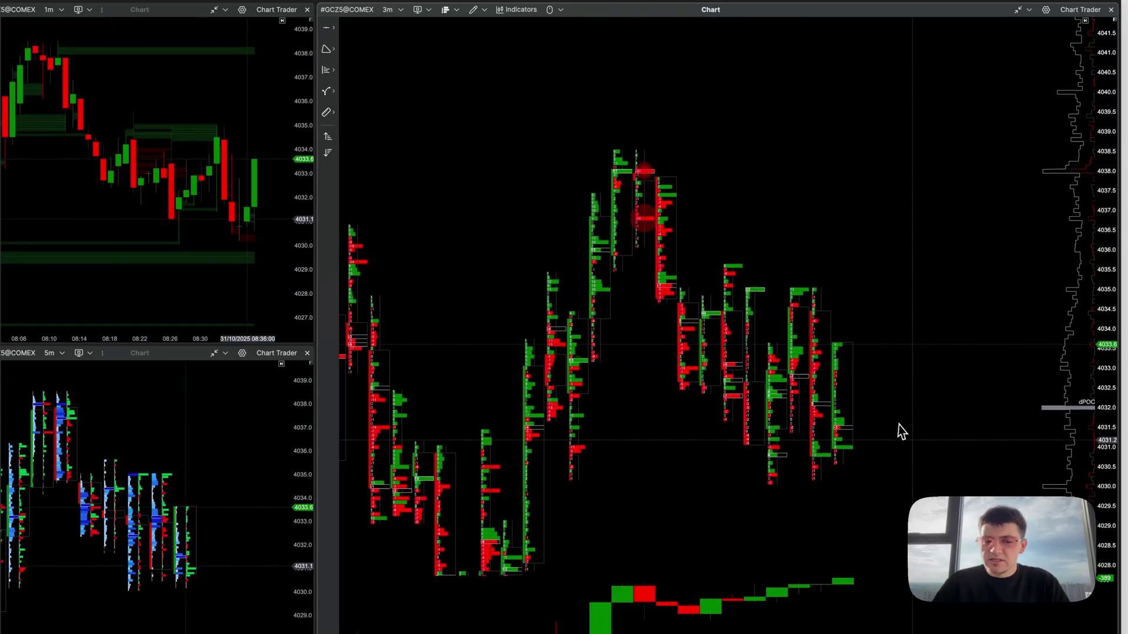
left_click_drag(899, 431, 878, 381)
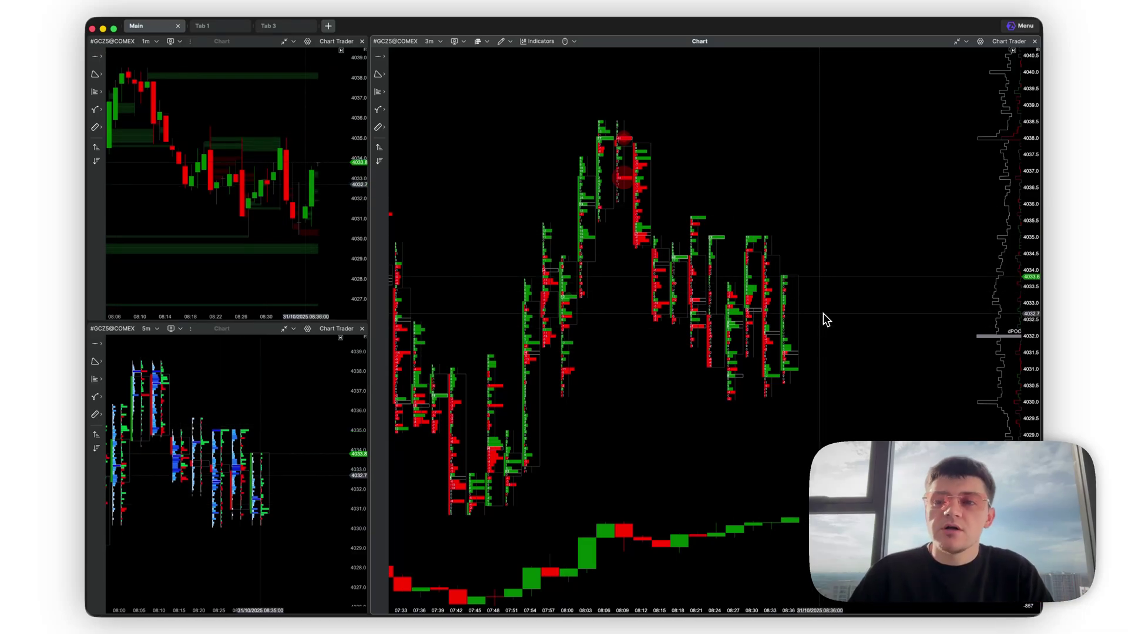
scroll(816, 312, "down", 2)
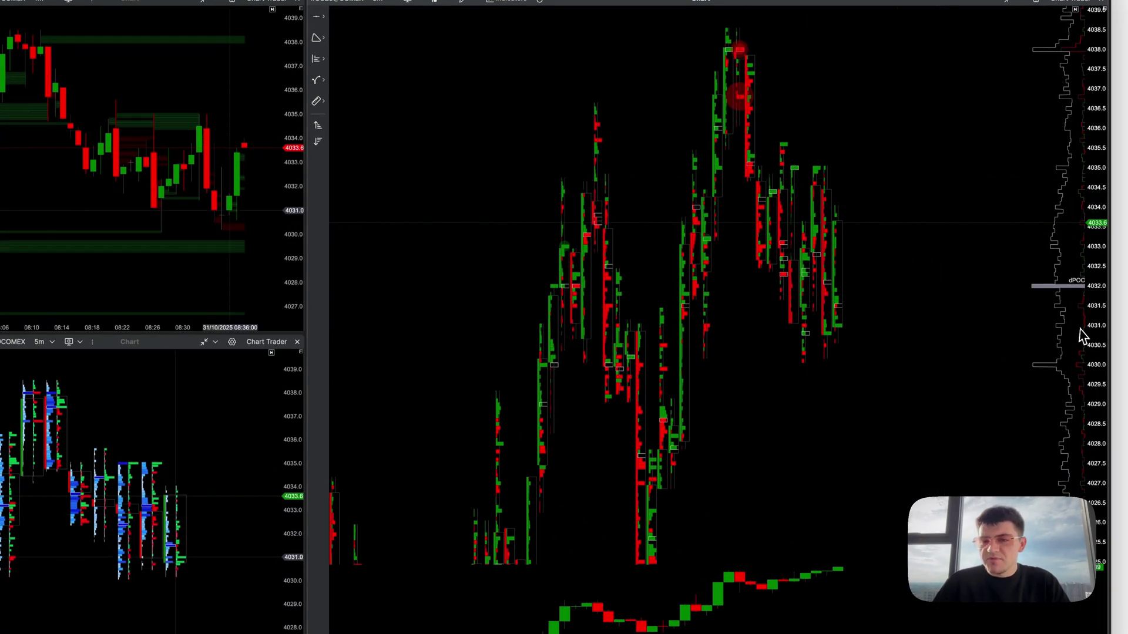
left_click_drag(1082, 335, 1057, 453)
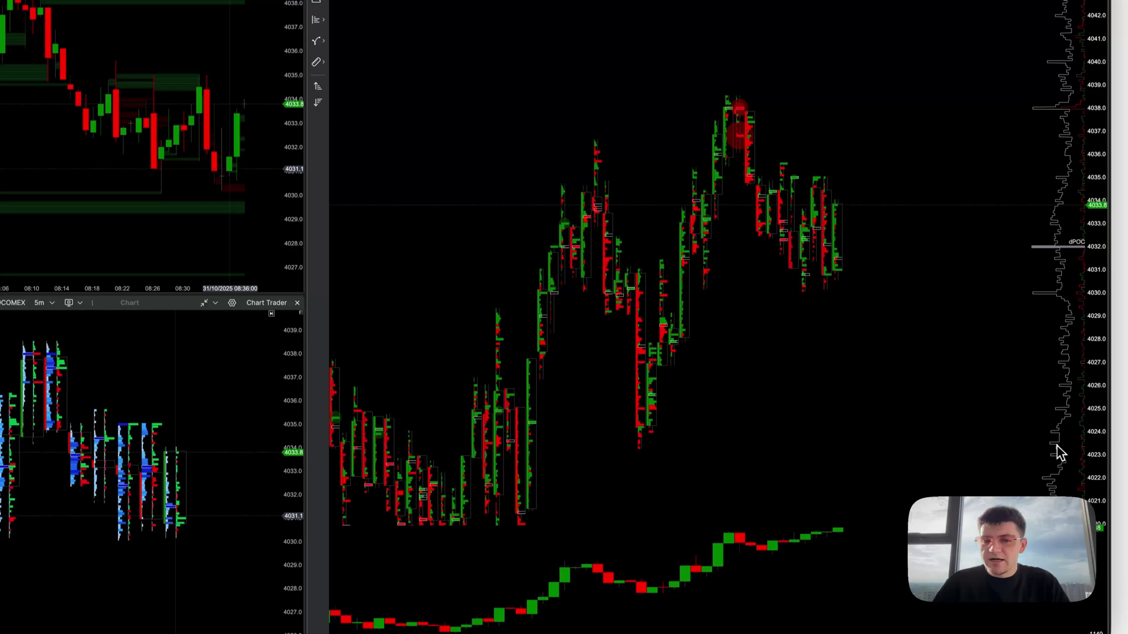
scroll(735, 350, "up", 2)
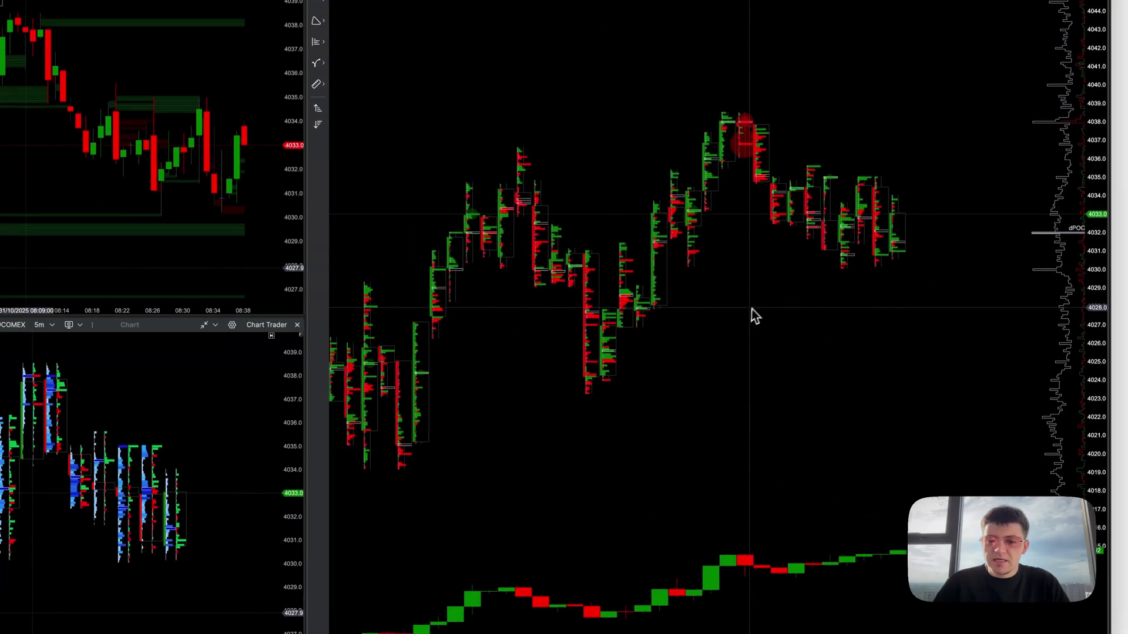
scroll(757, 326, "up", 3)
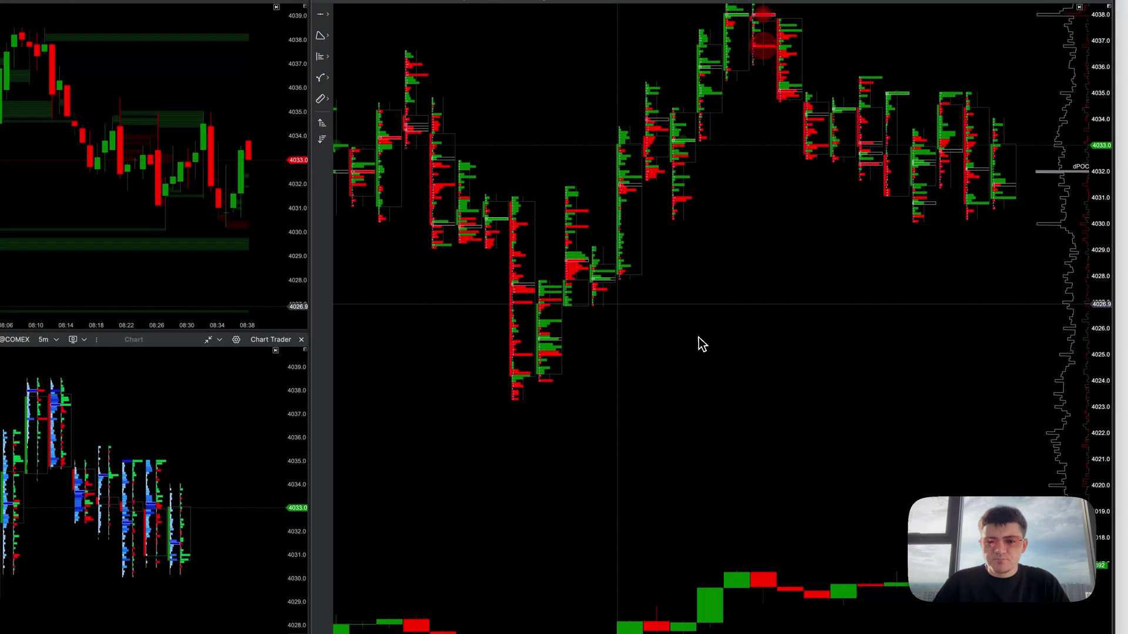
left_click_drag(996, 396, 1052, 272)
scroll(928, 322, "up", 2)
left_click_drag(928, 322, 763, 372)
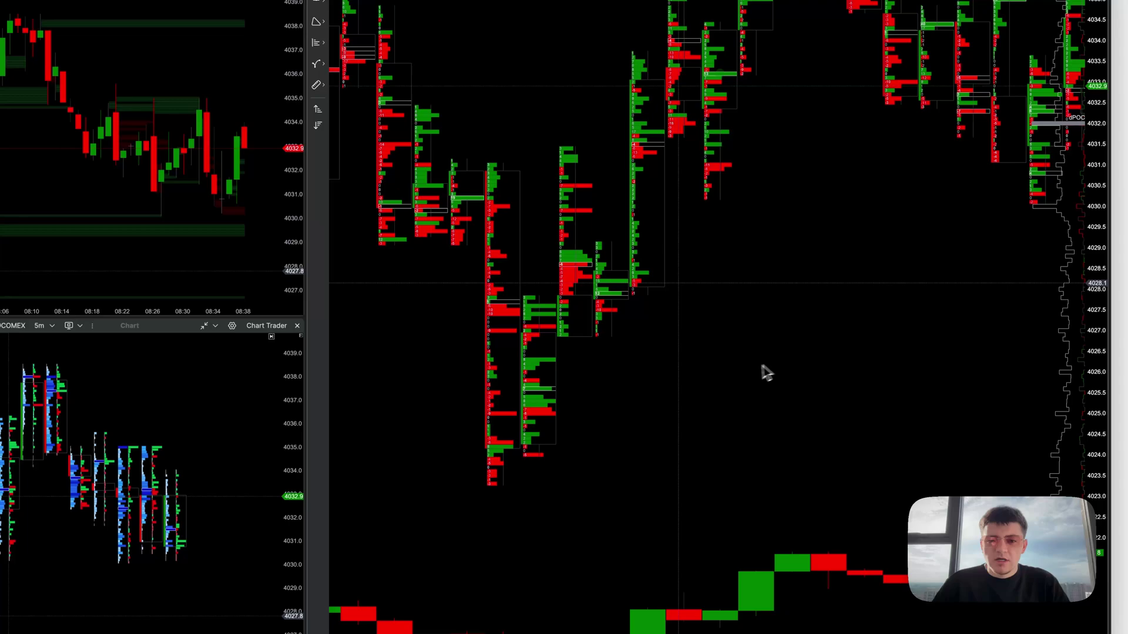
left_click_drag(1057, 291, 1037, 414)
scroll(1036, 415, "down", 3)
scroll(872, 328, "down", 2)
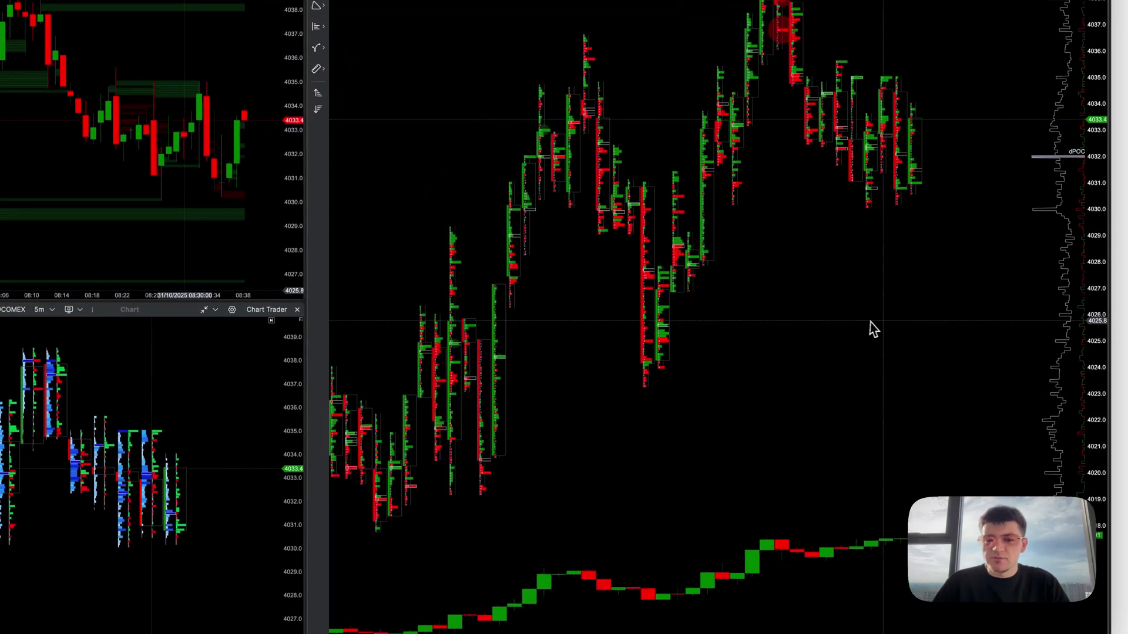
scroll(863, 324, "up", 2)
scroll(917, 326, "up", 2)
scroll(987, 317, "up", 2)
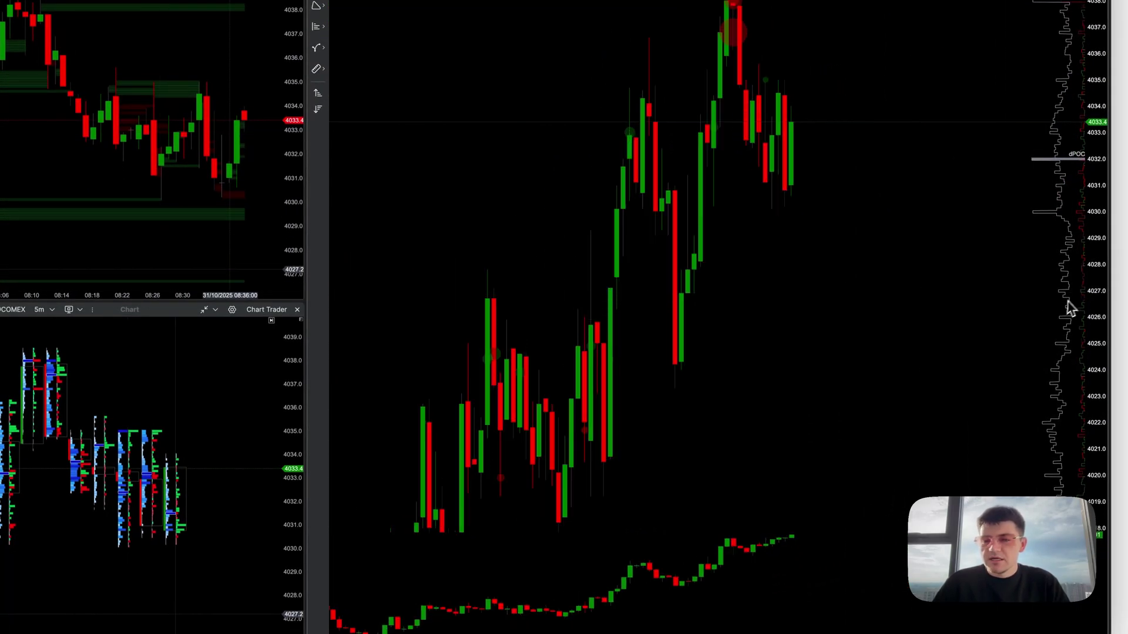
left_click_drag(1071, 307, 1046, 412)
Pan the chart up and compress it vertically.
left_click_drag(803, 407, 841, 378)
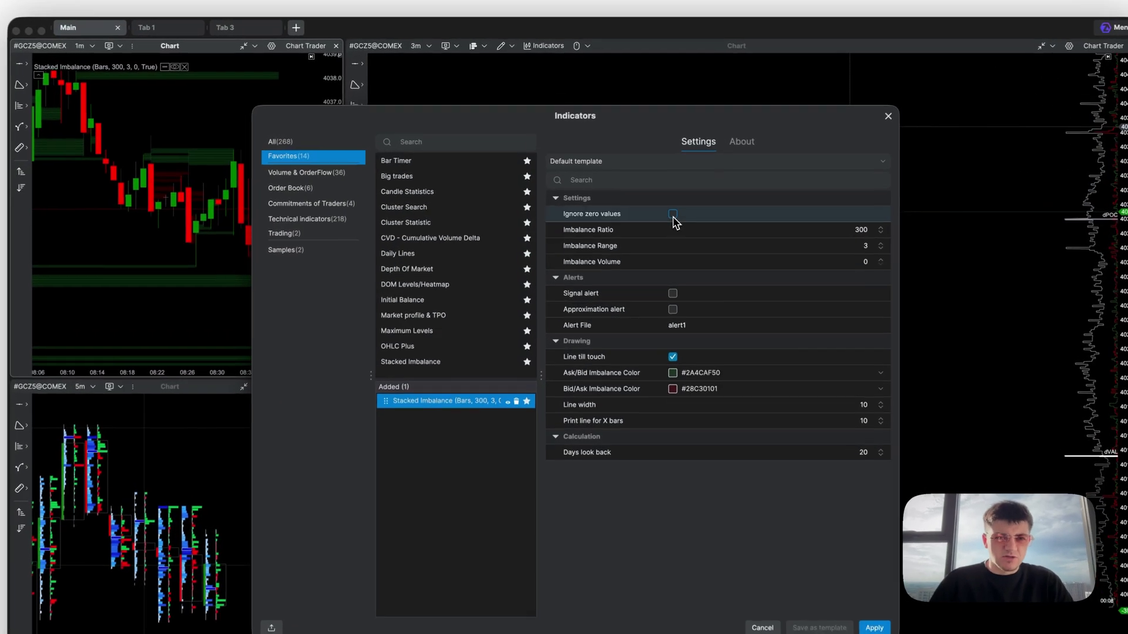
Toggle Ignore zero values on and off, then apply Stacked Imbalance with ratio 300, range 3.
left_click(646, 184)
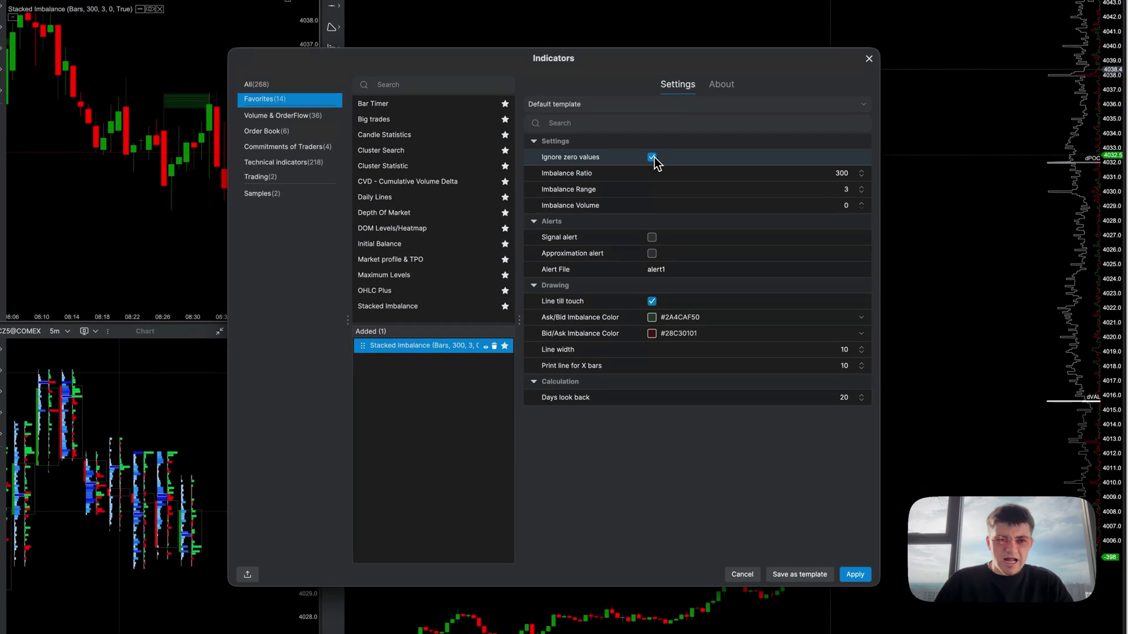
left_click(653, 158)
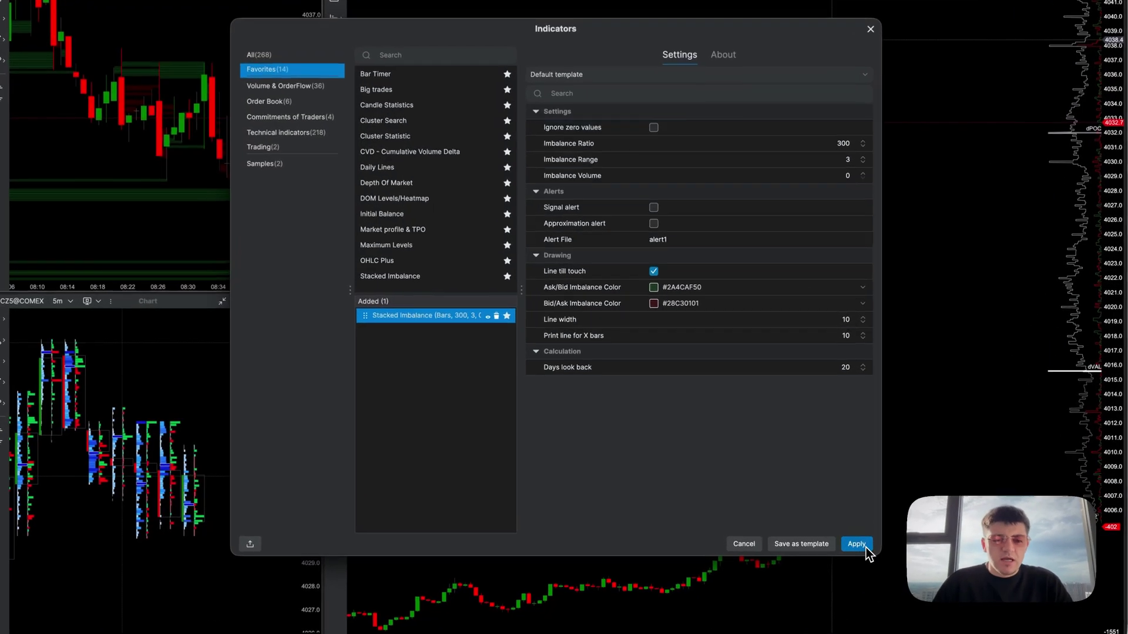
left_click(816, 532)
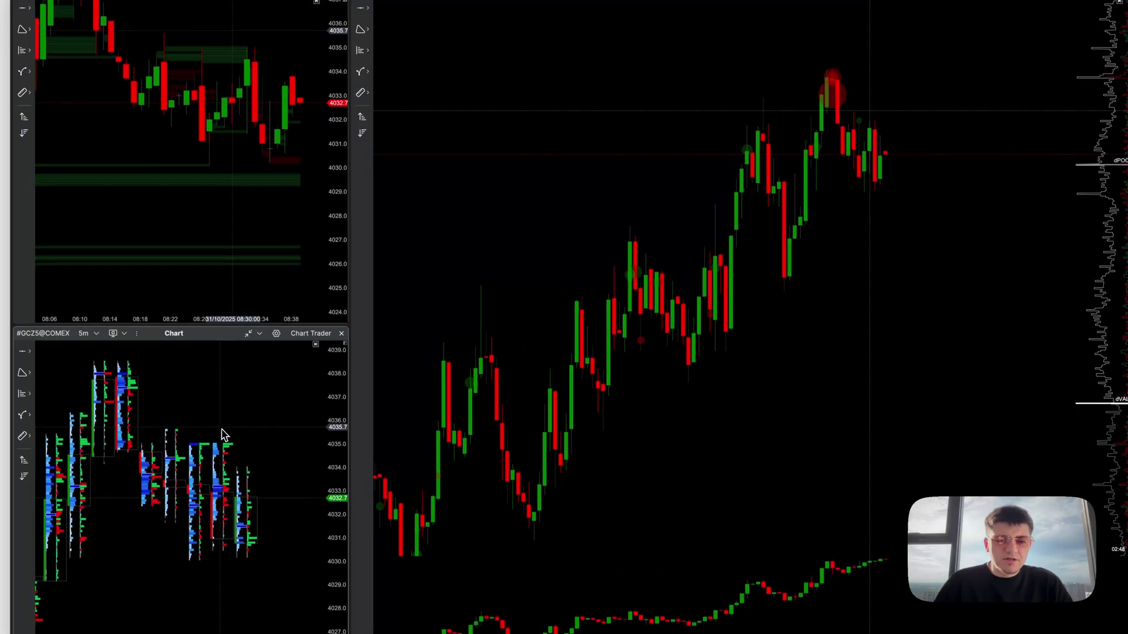
scroll(222, 433, "left", 3)
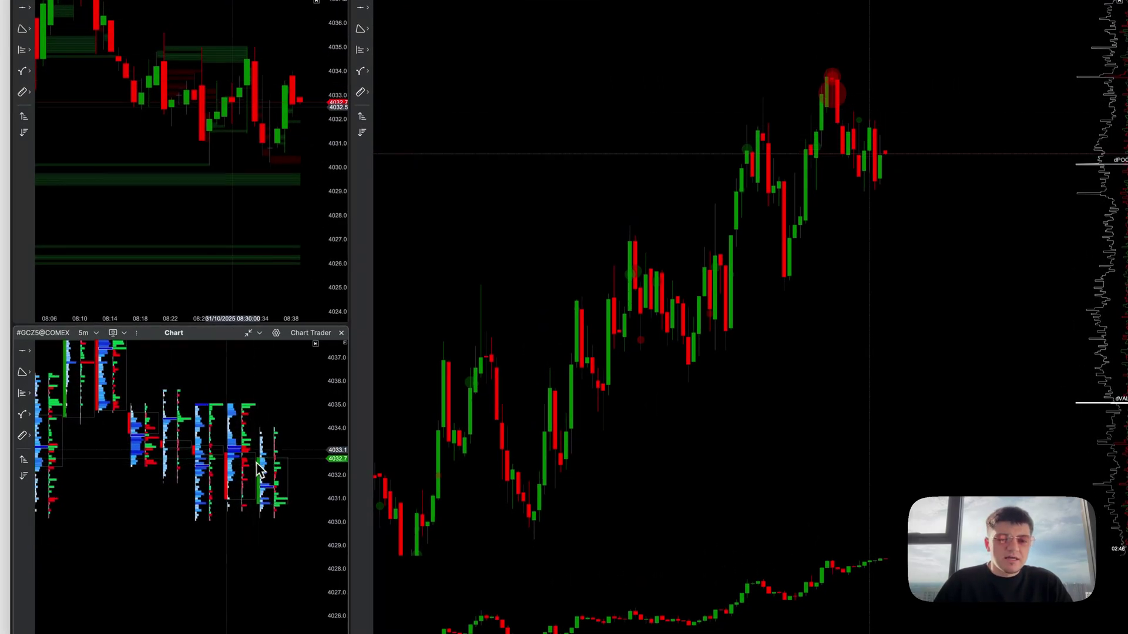
scroll(181, 449, "right", 2)
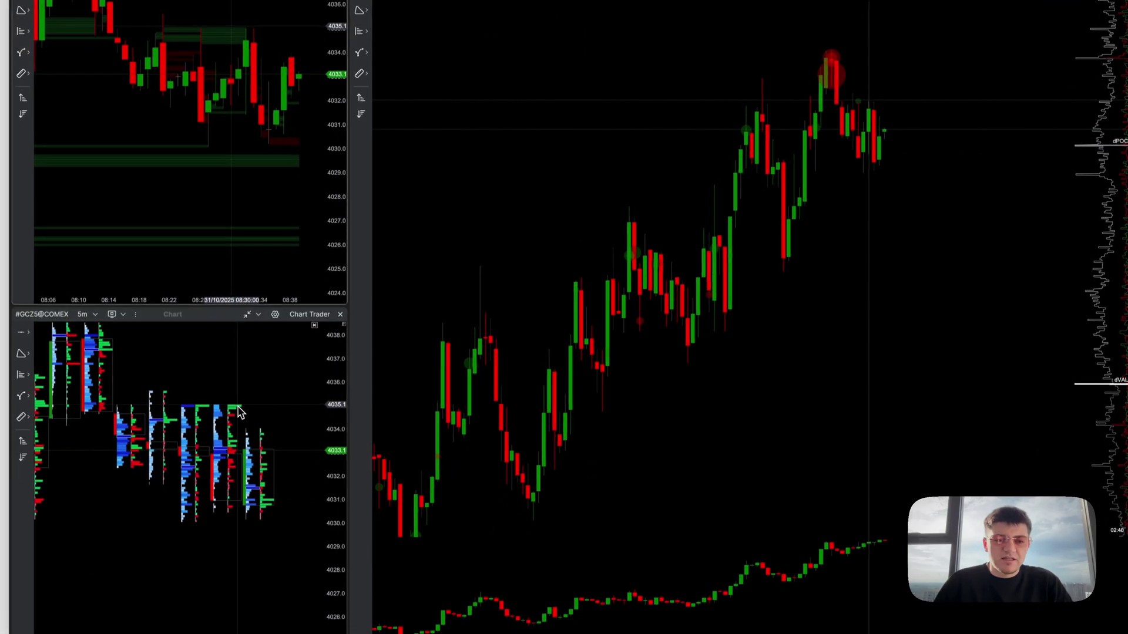
Select the 5-minute footprint chart and pan its bars into view.
left_click(238, 407)
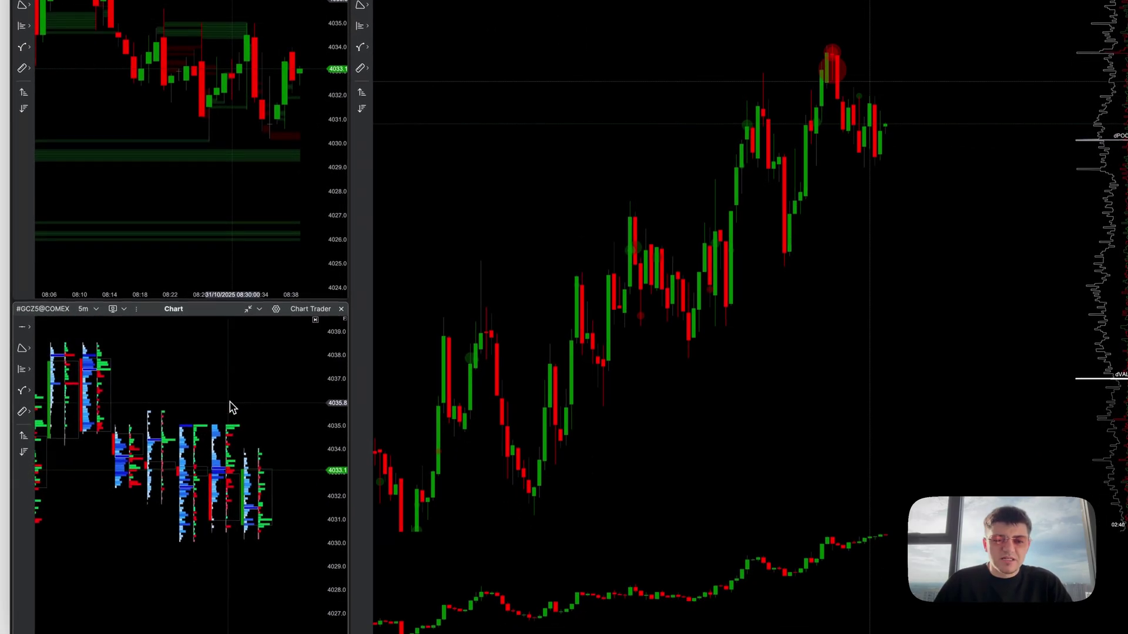
left_click_drag(223, 405, 235, 397)
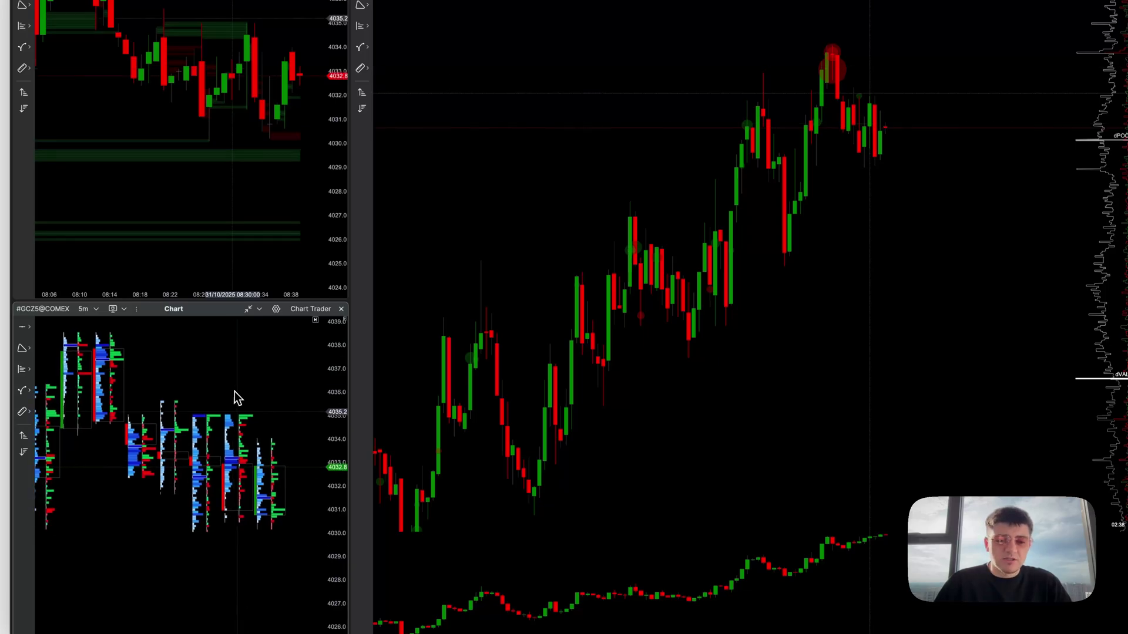
scroll(263, 437, "up", 3)
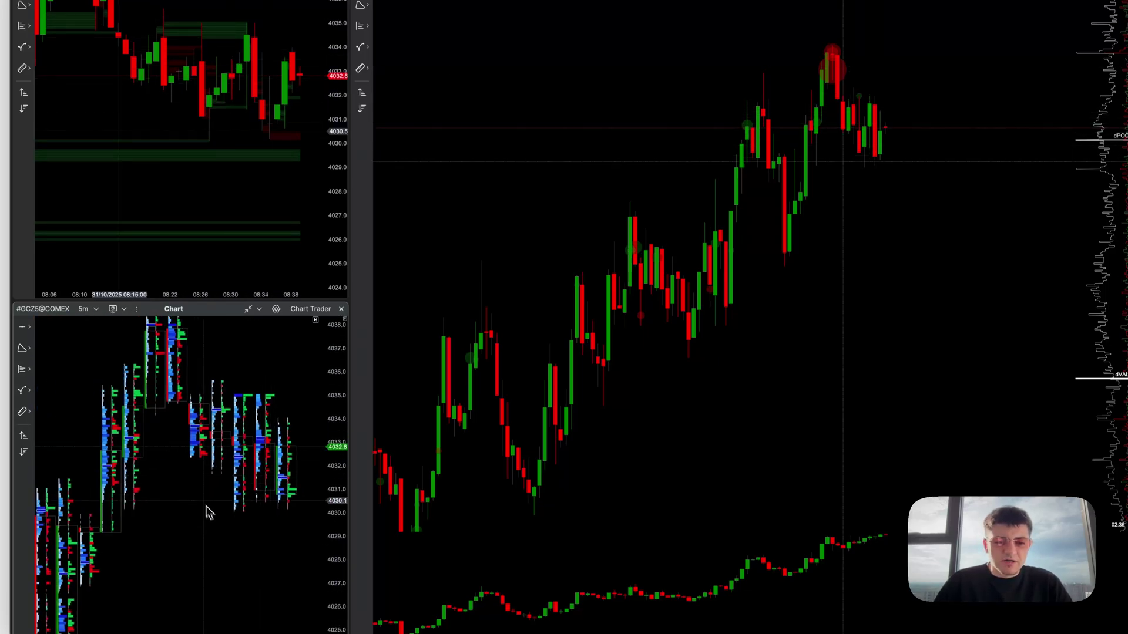
Show the 5-minute chart's enlarged Clusters Settings with the Delta profile additional footprint expanded.
right_click(218, 368)
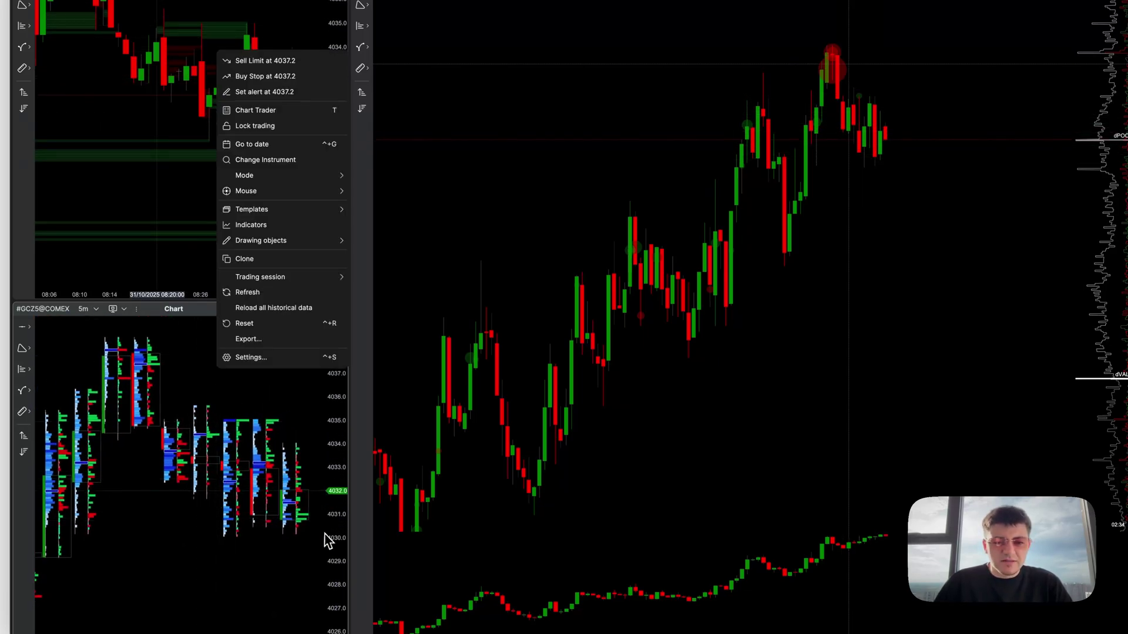
left_click(269, 359)
left_click(490, 201)
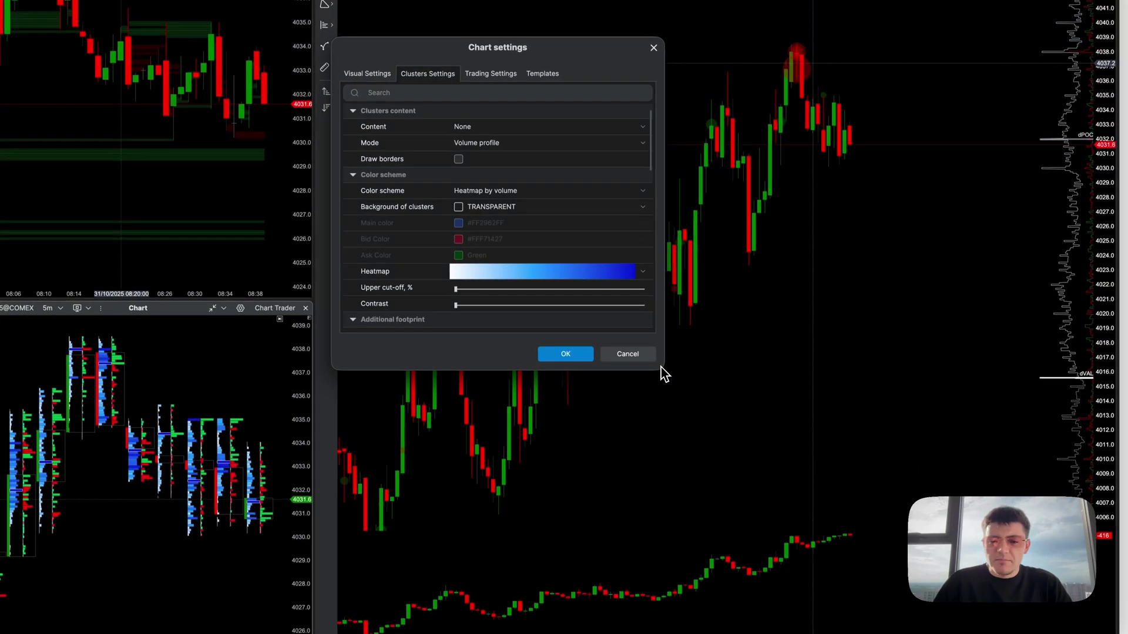
left_click_drag(661, 367, 813, 535)
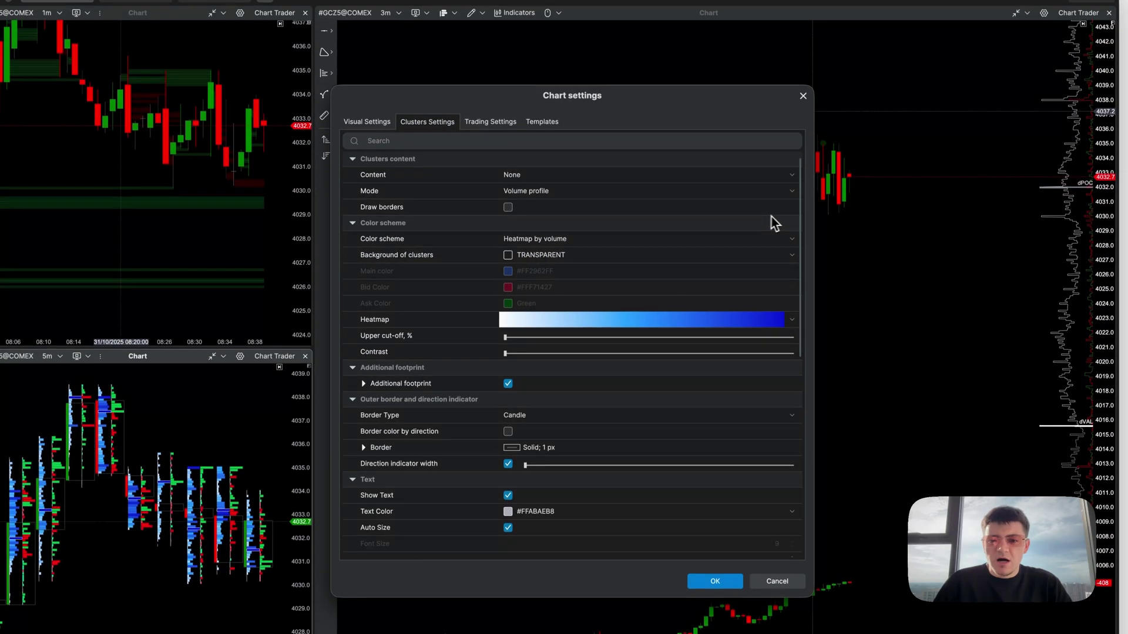
scroll(772, 336, "down", 1)
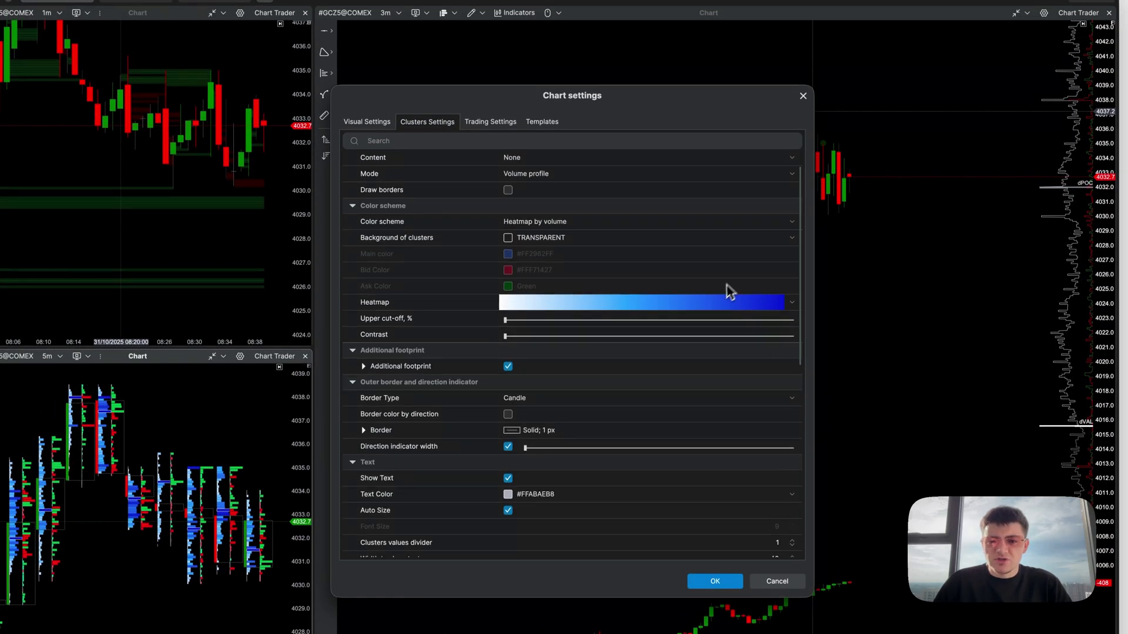
scroll(727, 292, "down", 1)
scroll(771, 329, "down", 3)
scroll(771, 328, "down", 3)
scroll(770, 335, "down", 2)
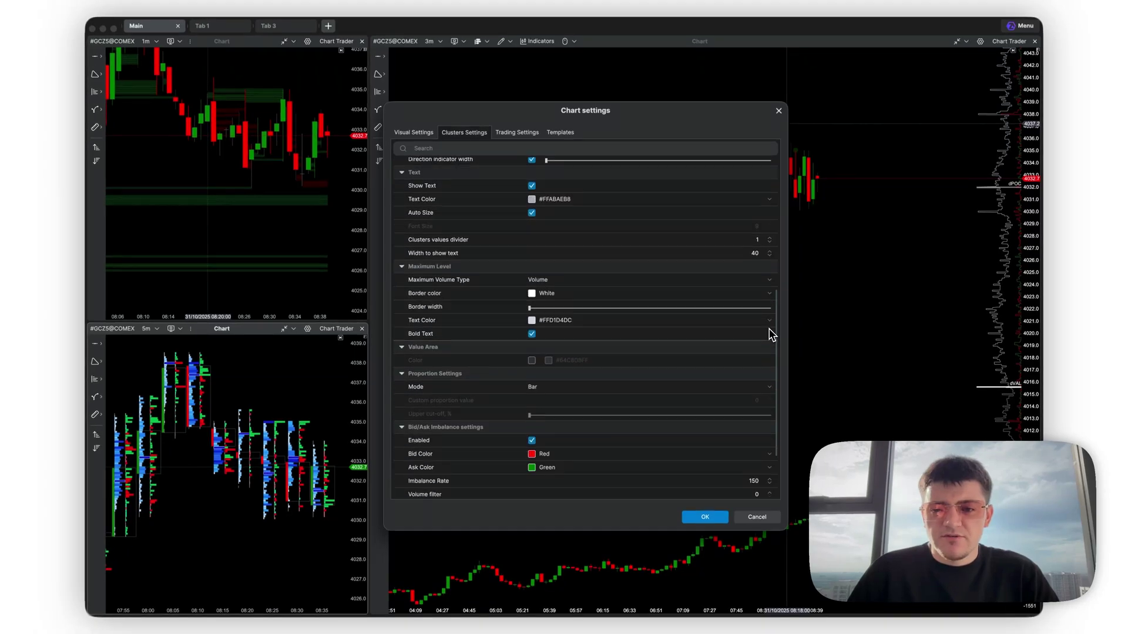
scroll(772, 335, "up", 2)
scroll(773, 347, "up", 3)
scroll(768, 352, "up", 3)
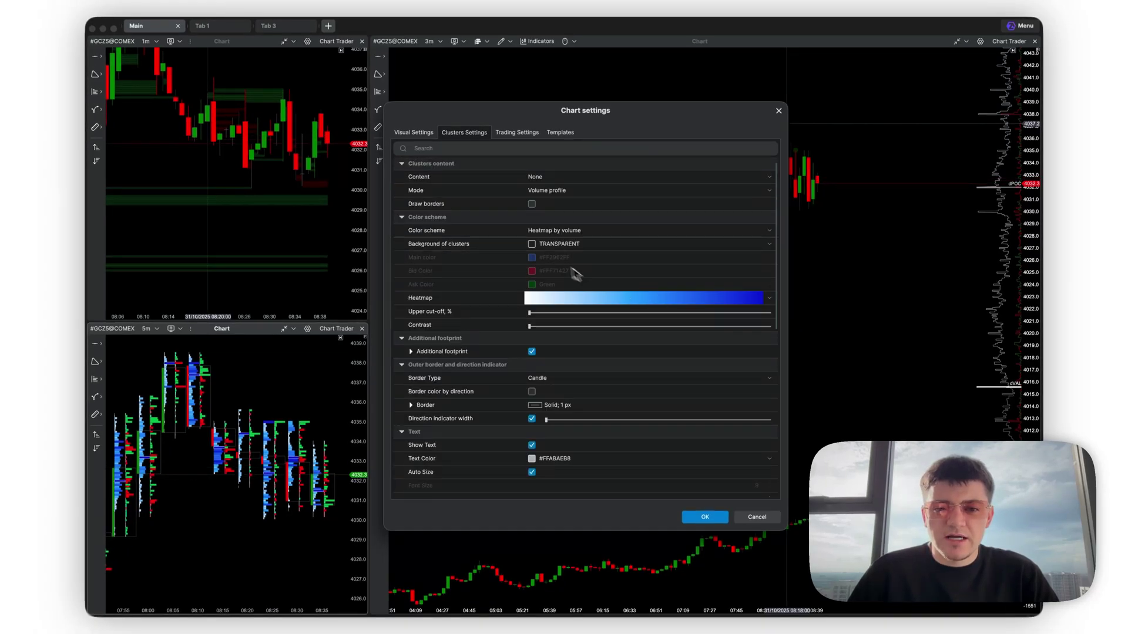
left_click(413, 352)
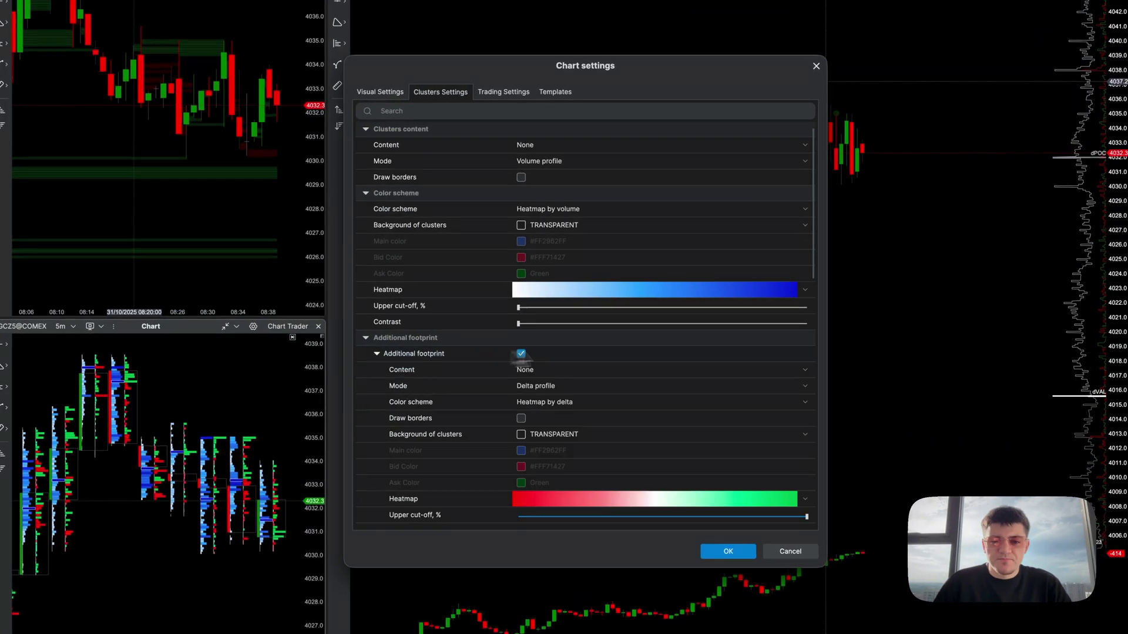
scroll(773, 364, "down", 2)
scroll(781, 344, "down", 1)
scroll(723, 390, "down", 1)
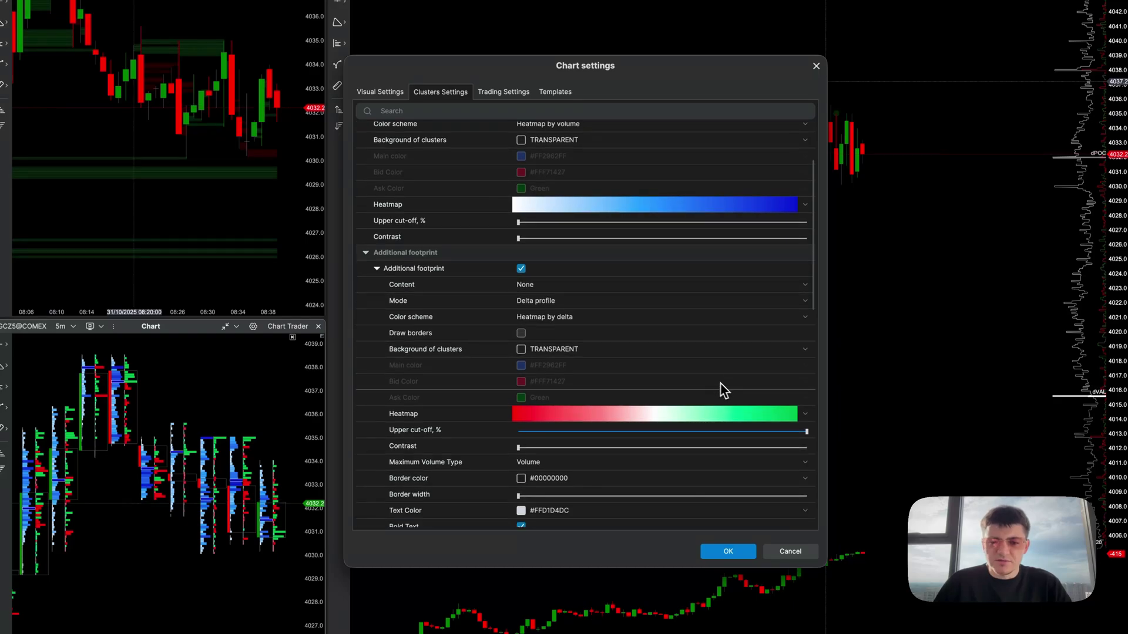
scroll(736, 405, "down", 1)
scroll(744, 443, "down", 2)
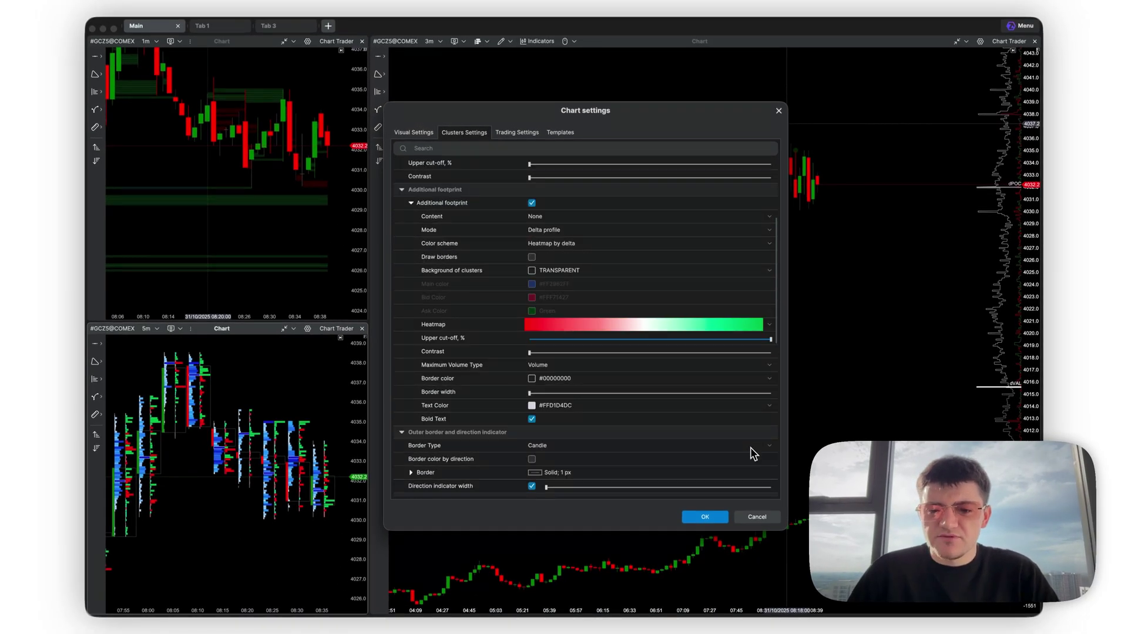
scroll(750, 453, "down", 1)
scroll(702, 484, "down", 1)
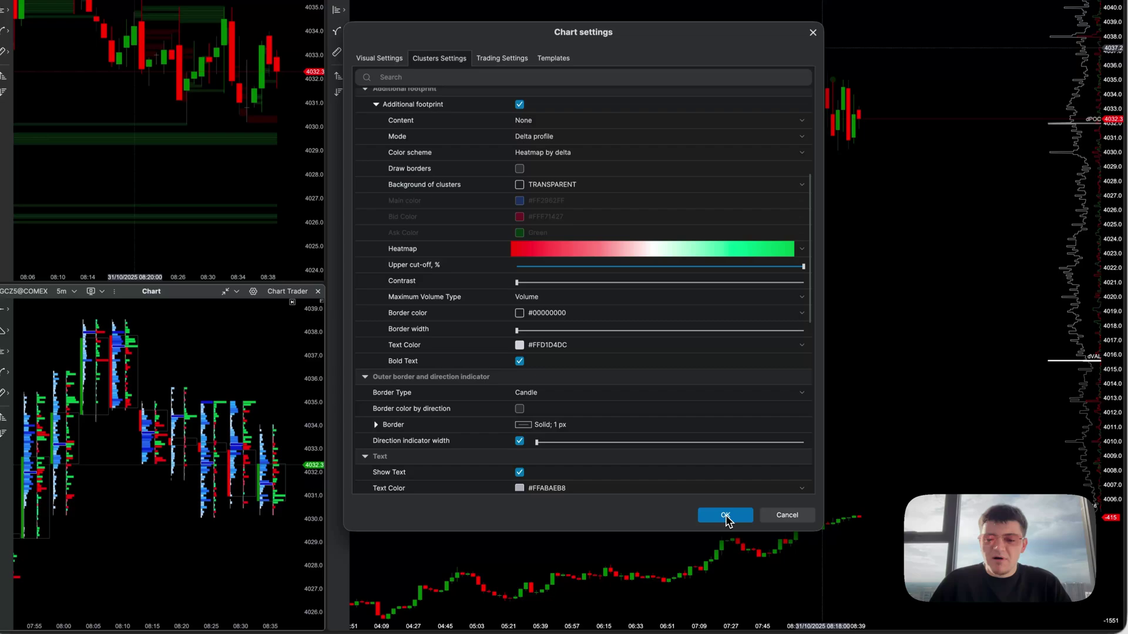
left_click(716, 518)
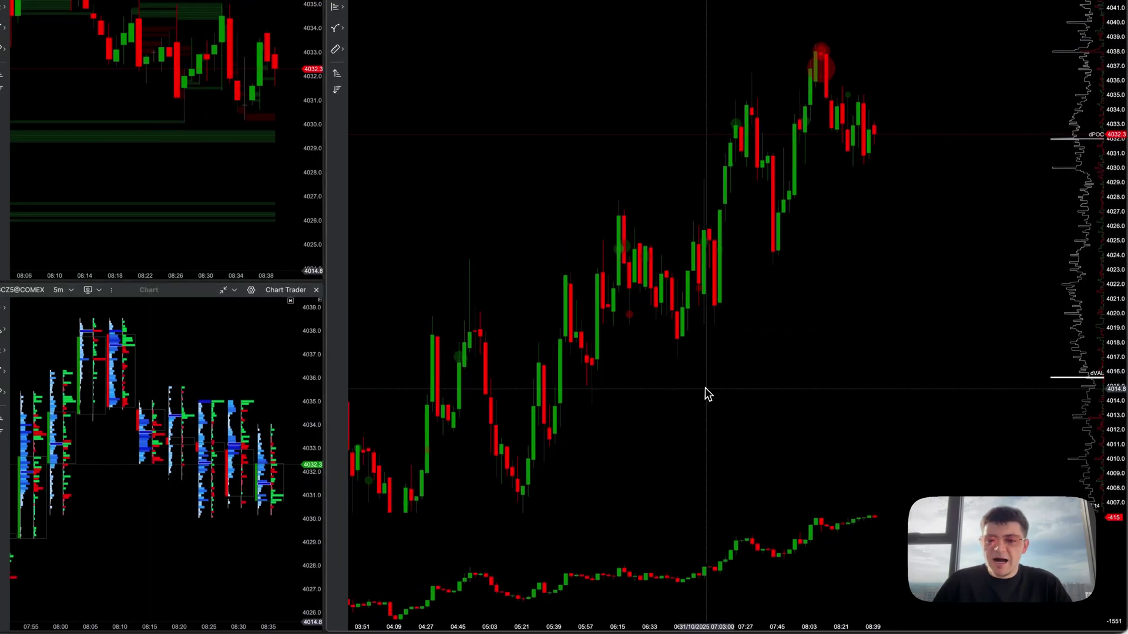
scroll(775, 379, "up", 2)
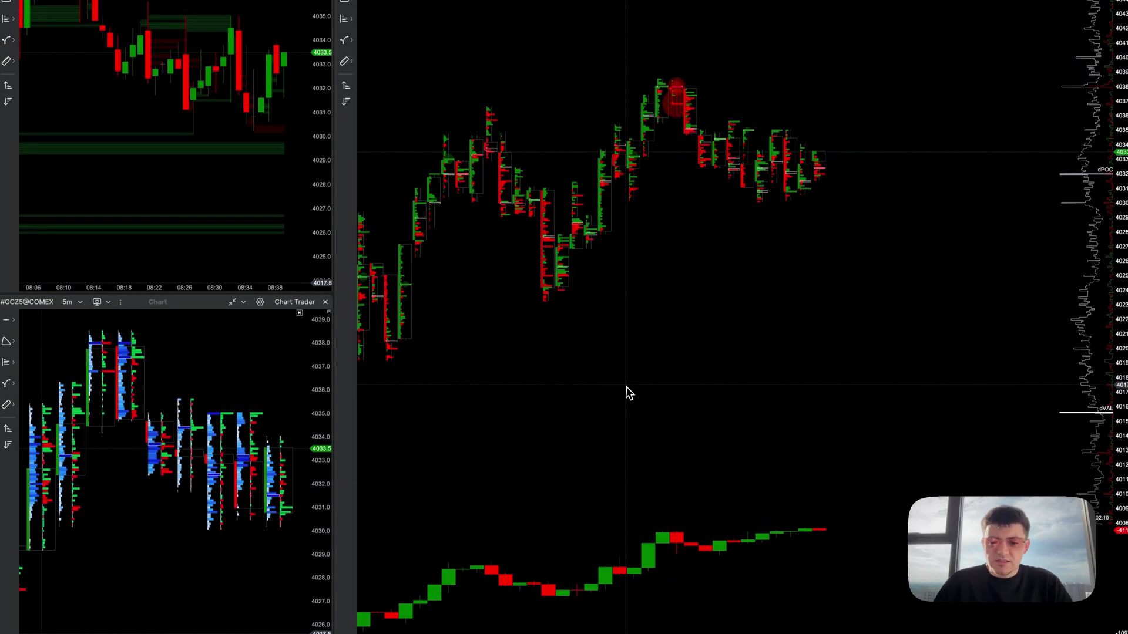
scroll(627, 393, "down", 2)
scroll(738, 407, "down", 2)
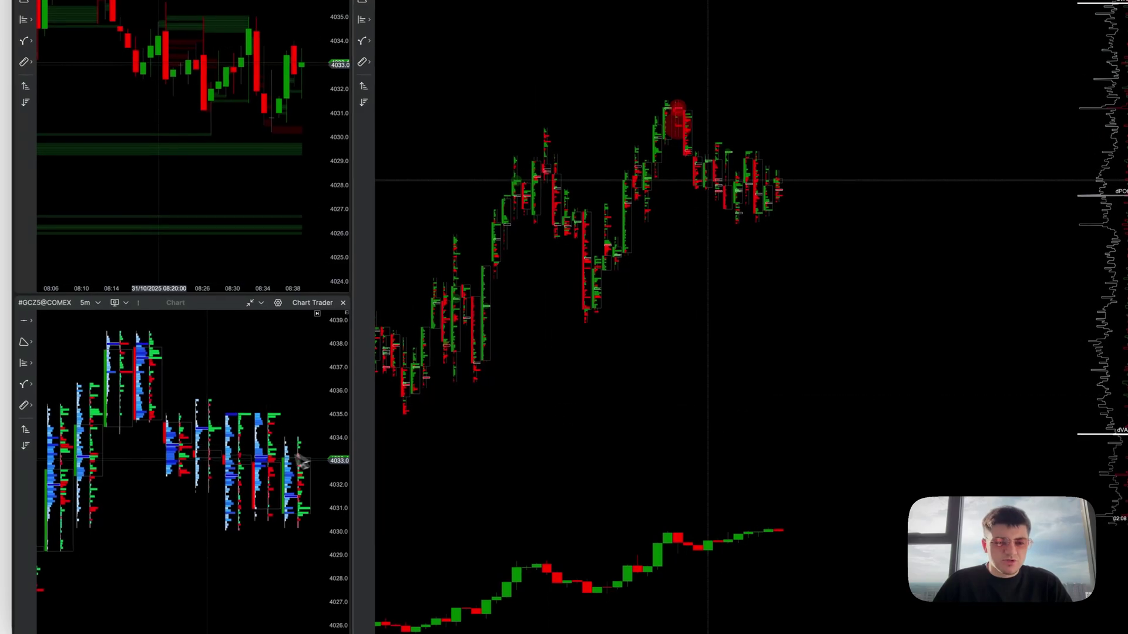
scroll(300, 461, "down", 3)
scroll(304, 506, "down", 2)
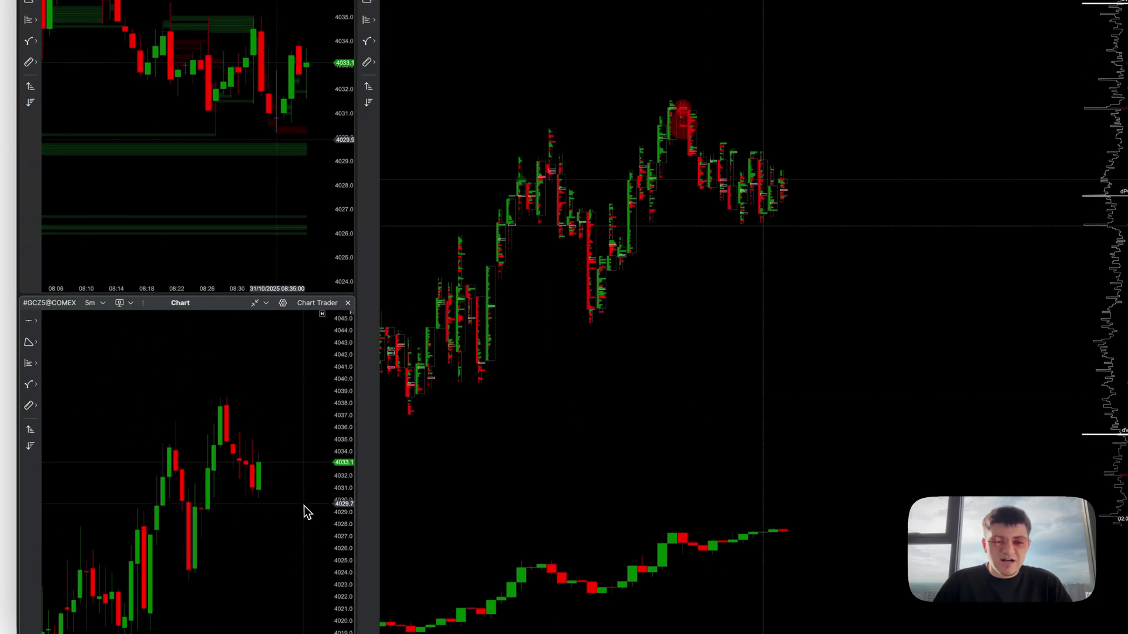
scroll(277, 502, "down", 2)
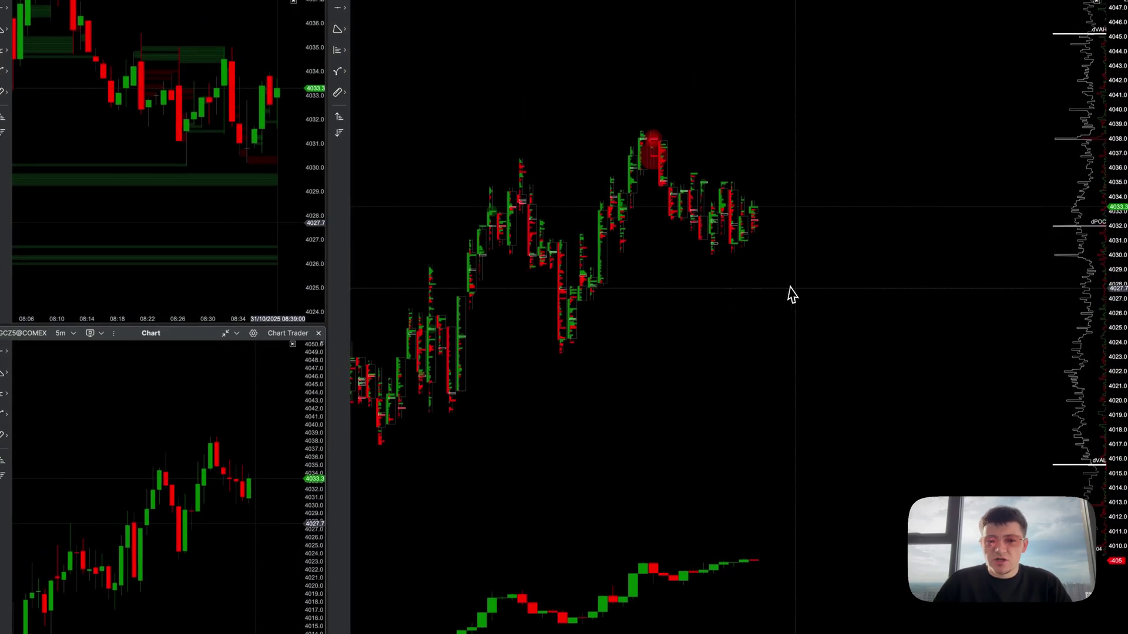
scroll(265, 252, "down", 2)
scroll(338, 209, "down", 2)
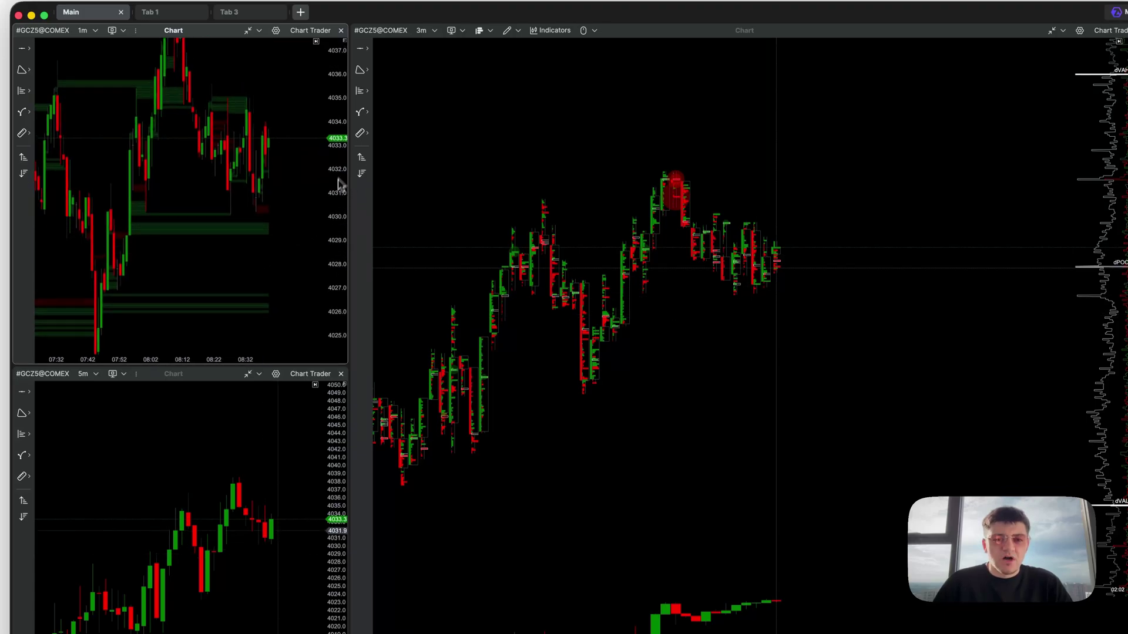
scroll(278, 255, "up", 2)
scroll(330, 235, "up", 1)
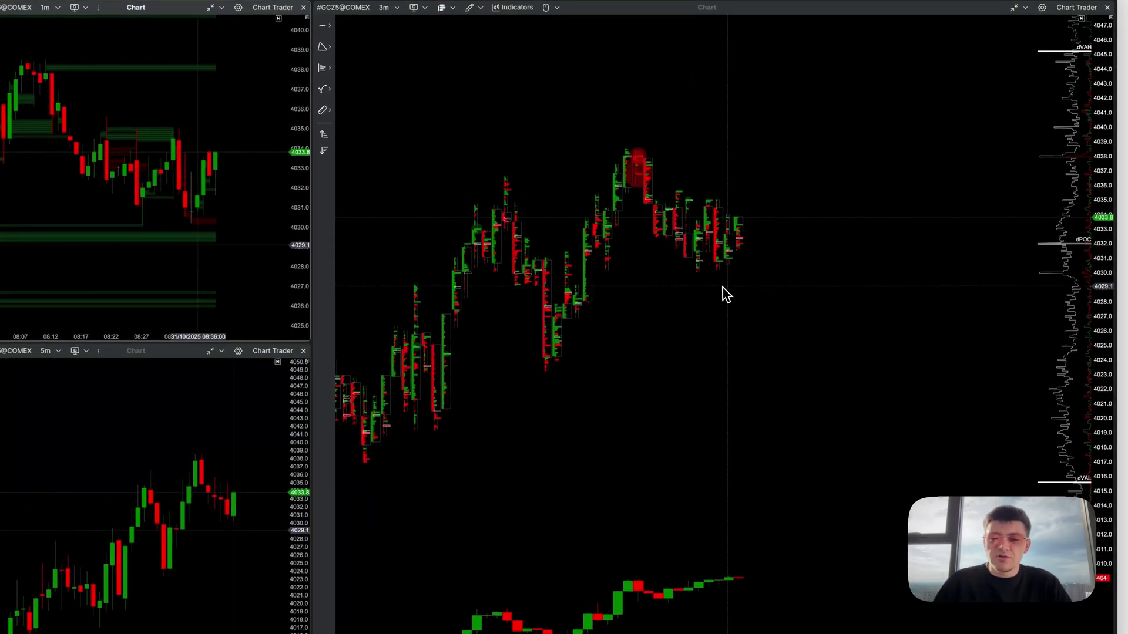
mouse_move(722, 291)
left_mouse_down()
mouse_move(743, 344)
mouse_move(771, 383)
mouse_move(776, 376)
left_mouse_up()
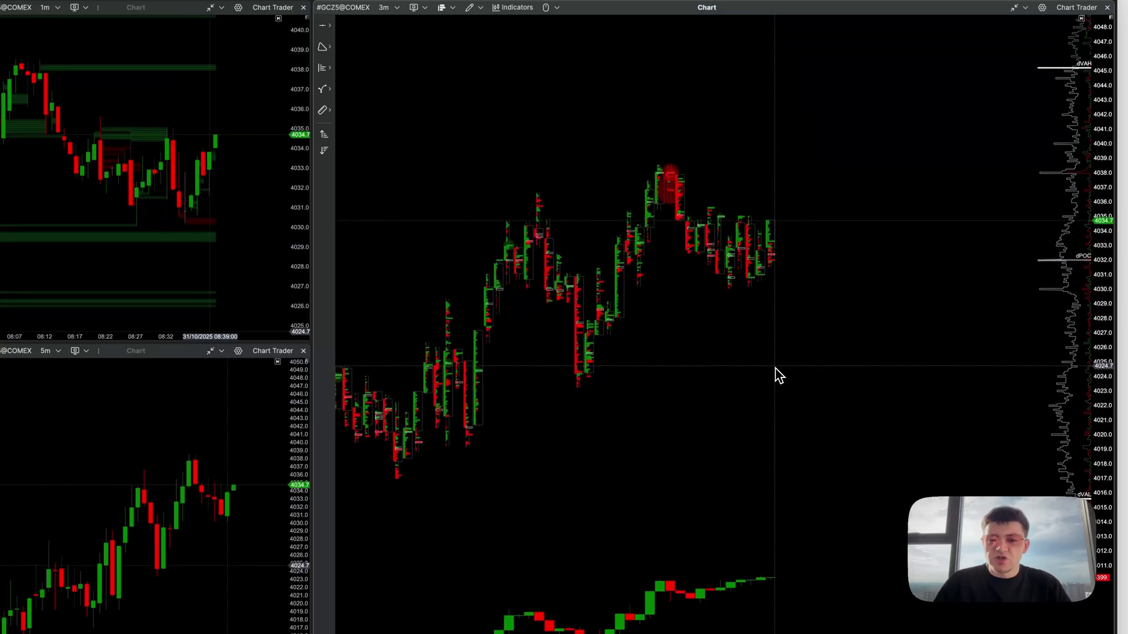